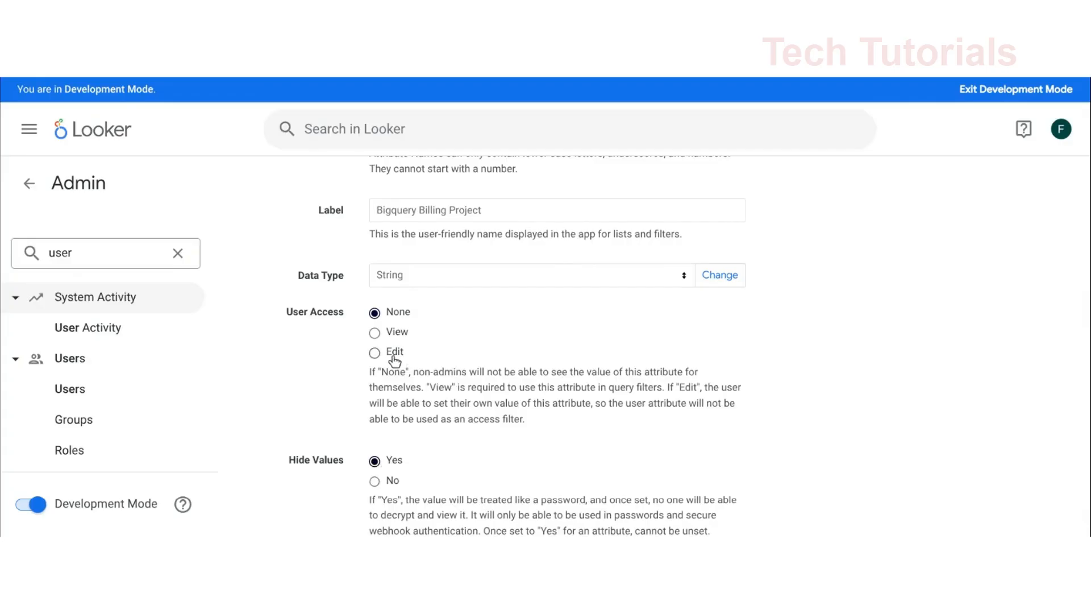
Review the user access, hidden values and domain allowlist settings of the Bigquery Billing Project user attribute
scroll(418, 418, down, 2)
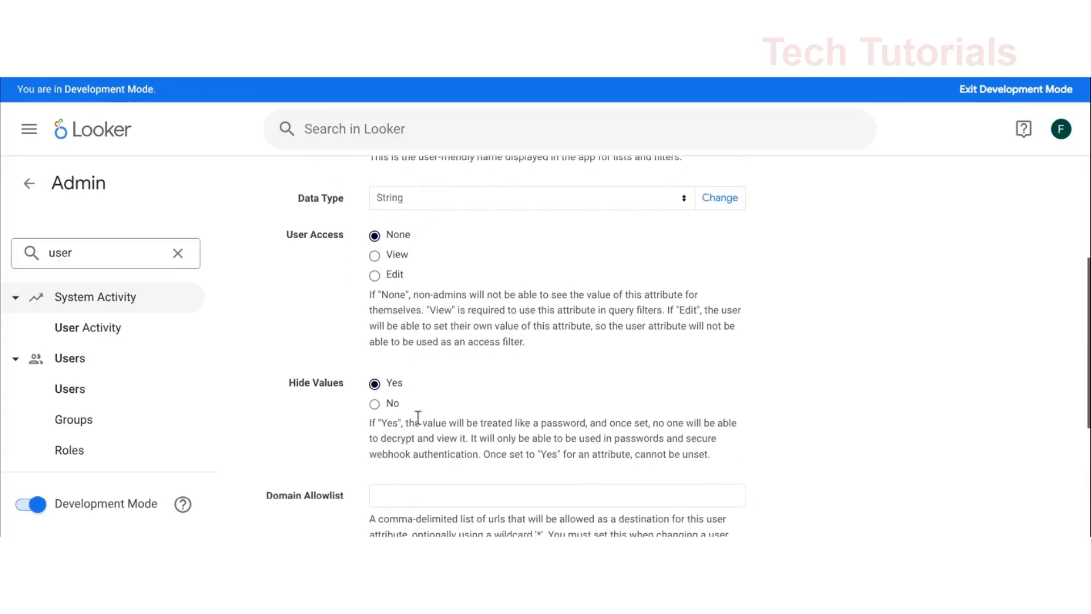
scroll(418, 417, down, 5)
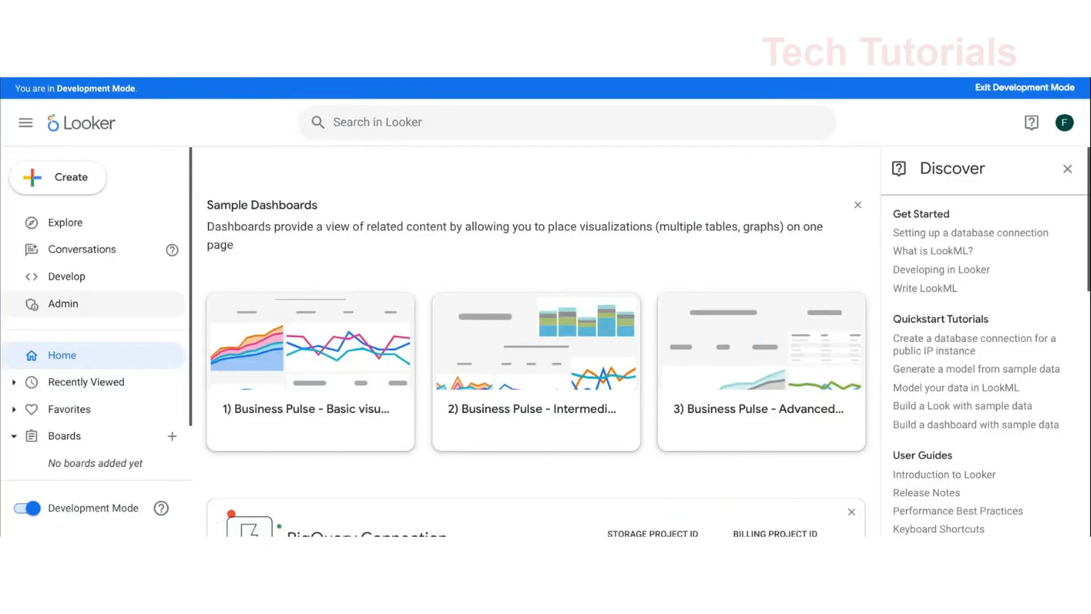
Open the database Connections page in the administration settings
click(82, 300)
scroll(83, 297, down, 15)
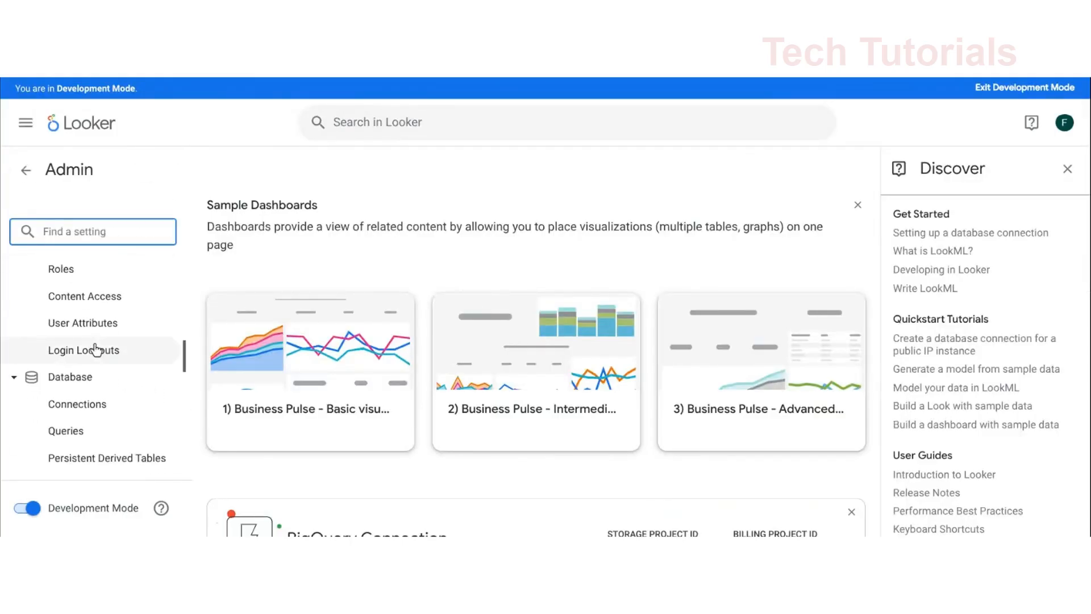
click(103, 318)
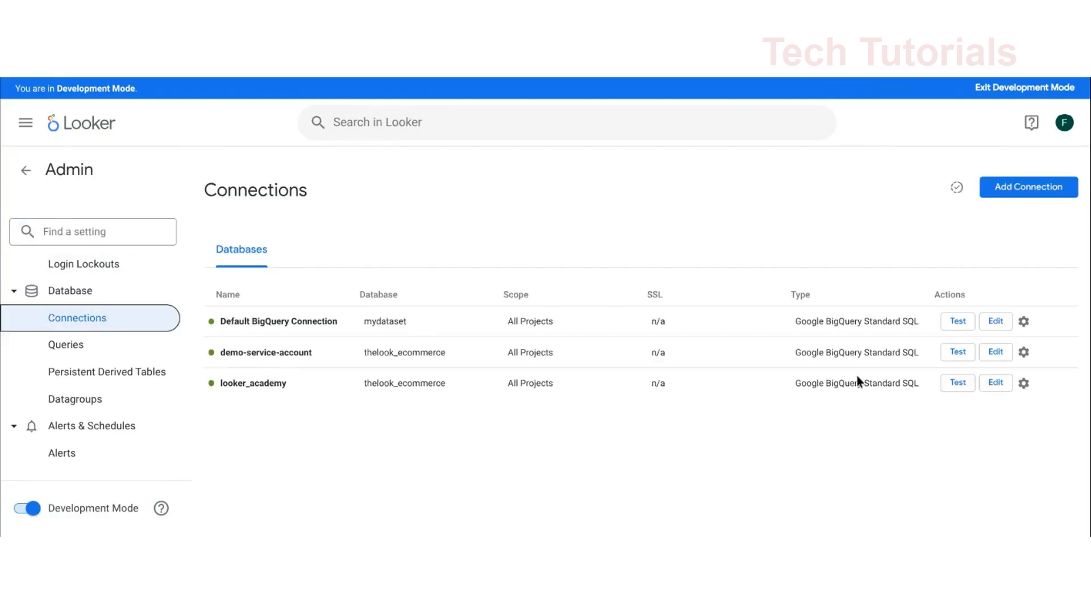
Add a connection named multitenancy_connection with the Google BigQuery Standard SQL dialect and proceed to its database settings
click(1029, 187)
text(multite)
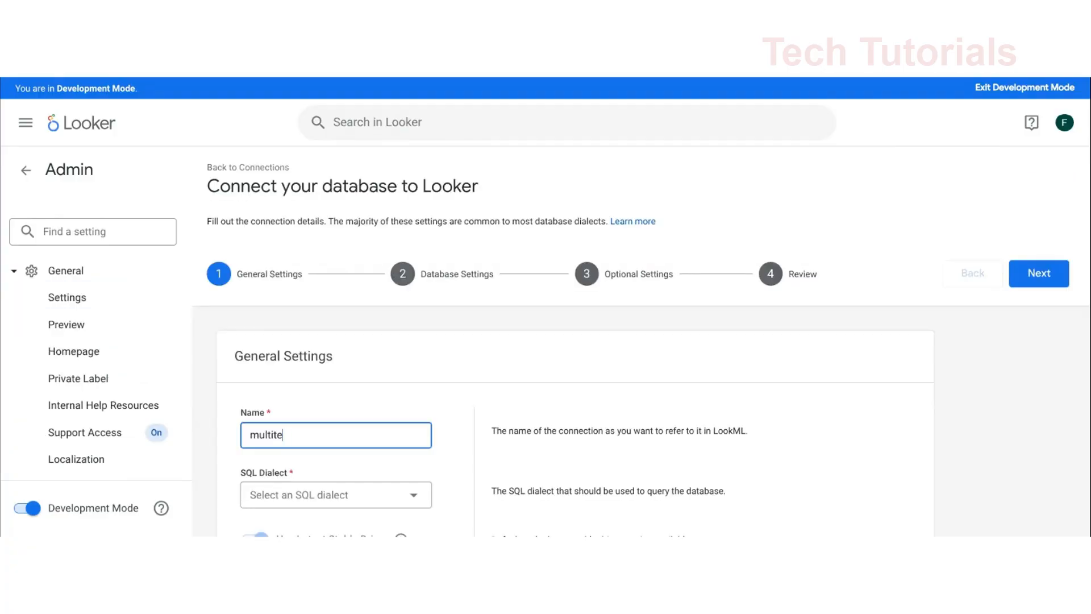
text(nancy_connection)
click(365, 501)
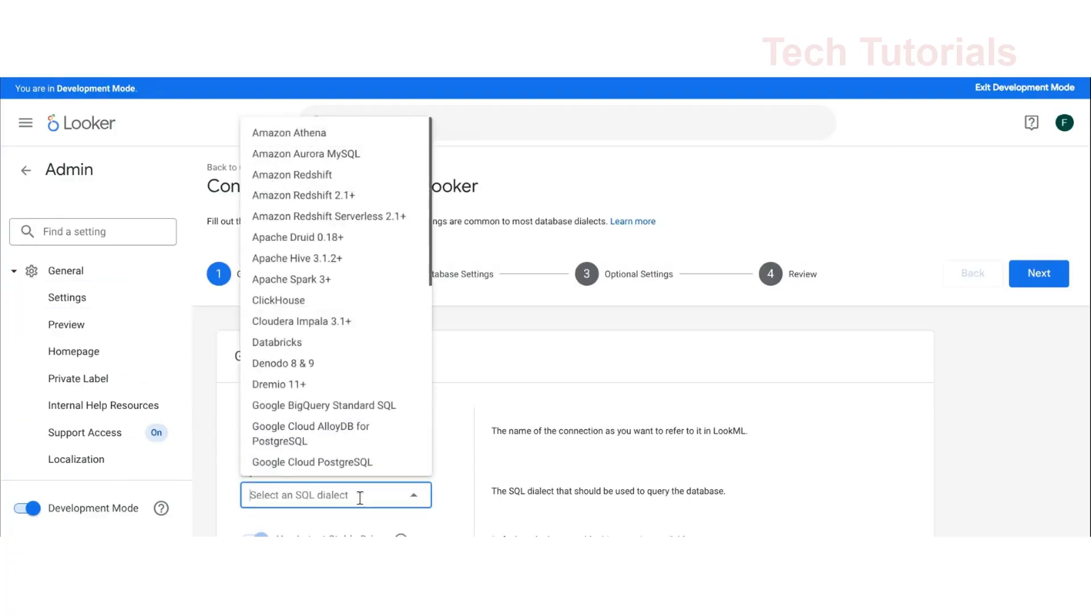
click(336, 411)
scroll(349, 421, down, 4)
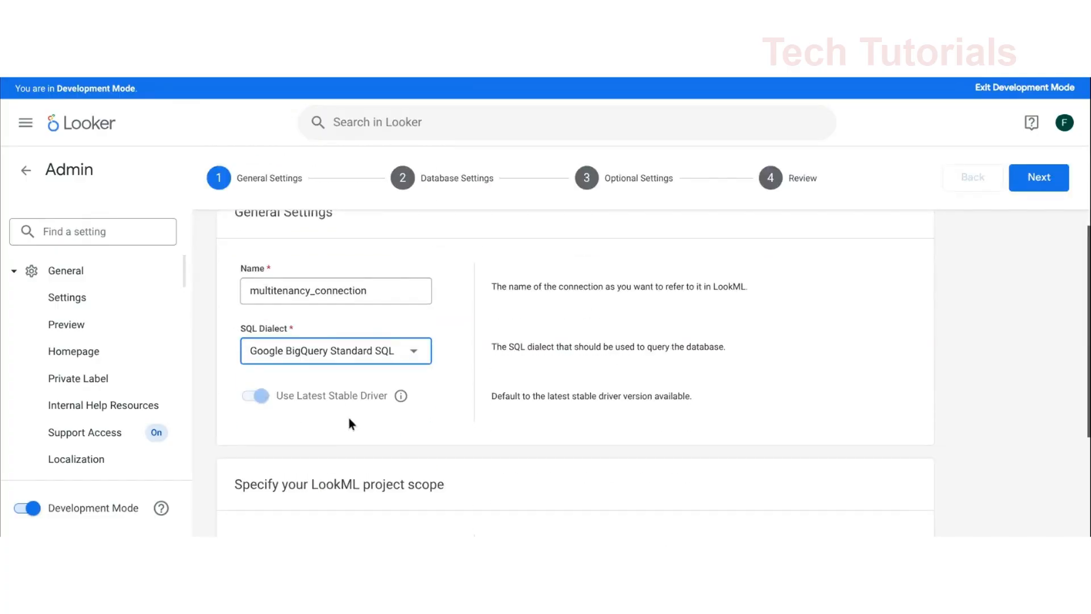
scroll(648, 392, down, 1)
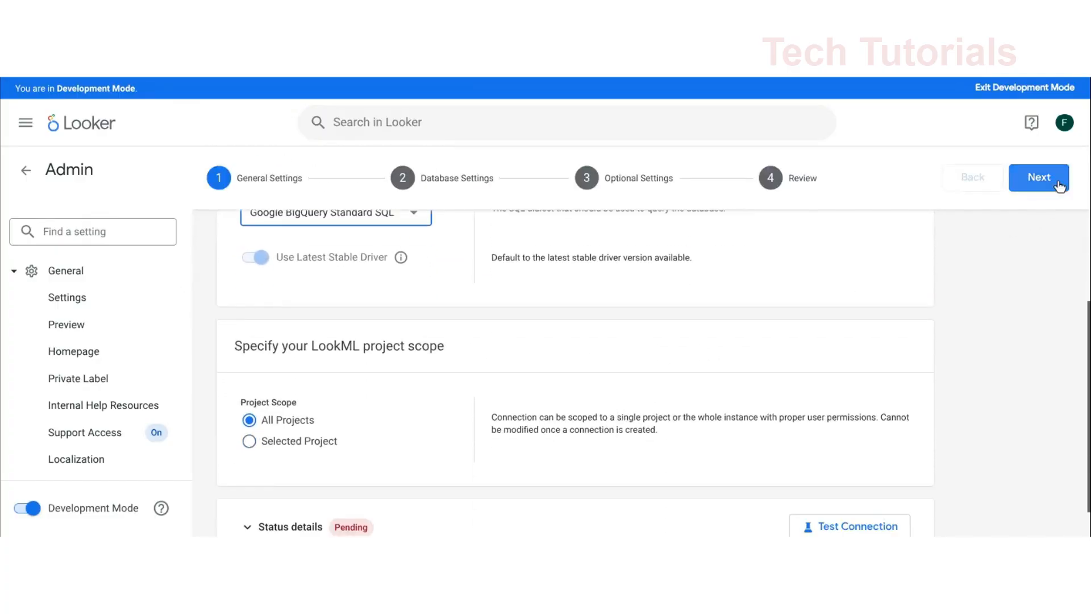
click(1039, 181)
Switch the Billing Project ID to a user attribute and assign Bigquery Billing Project to it
click(367, 444)
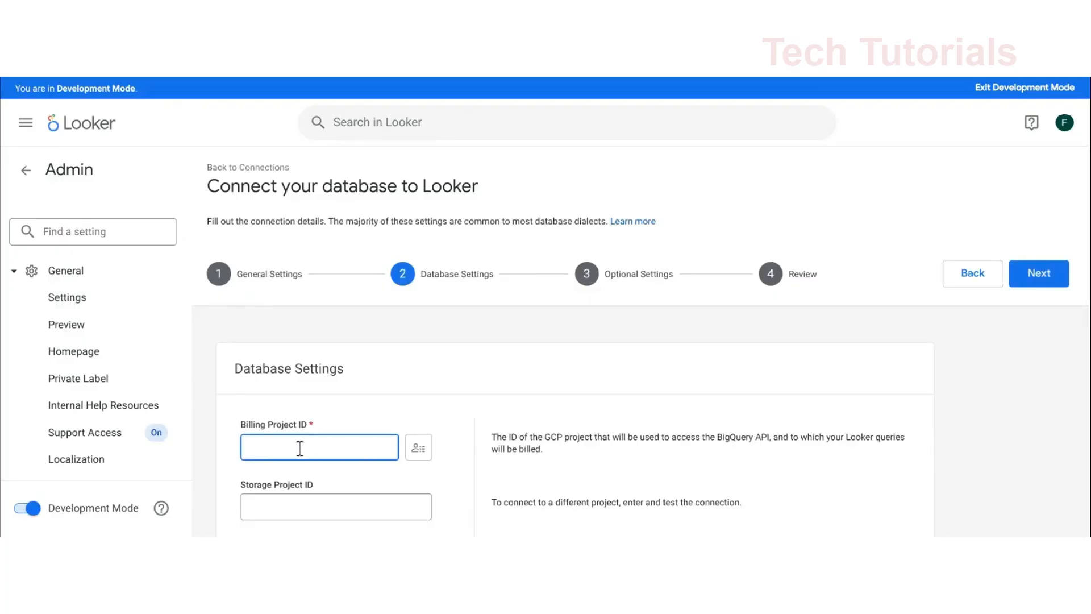
click(419, 447)
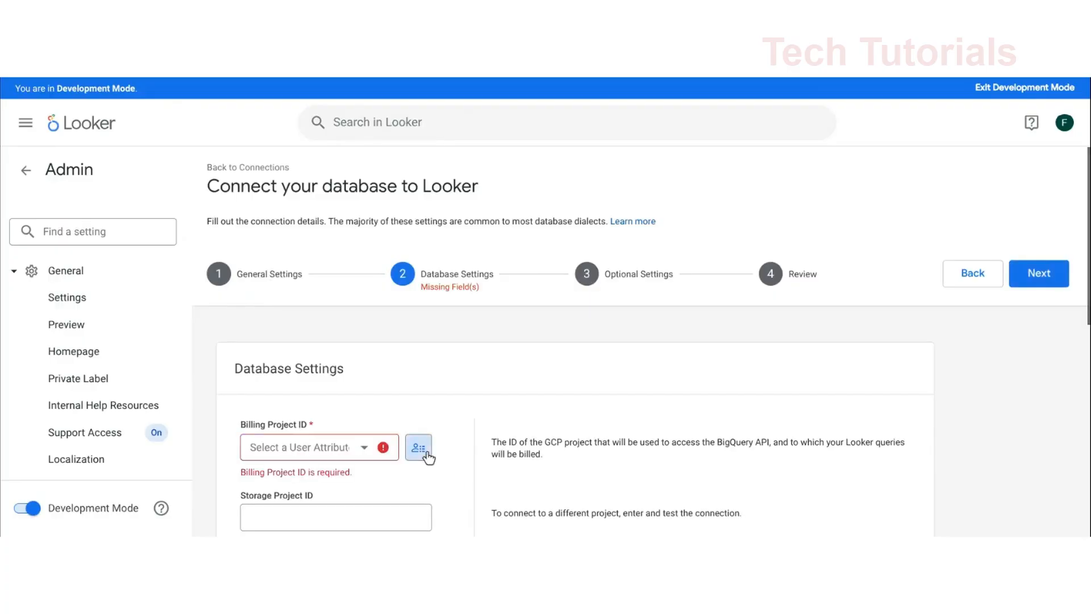
click(373, 449)
scroll(340, 405, down, 10)
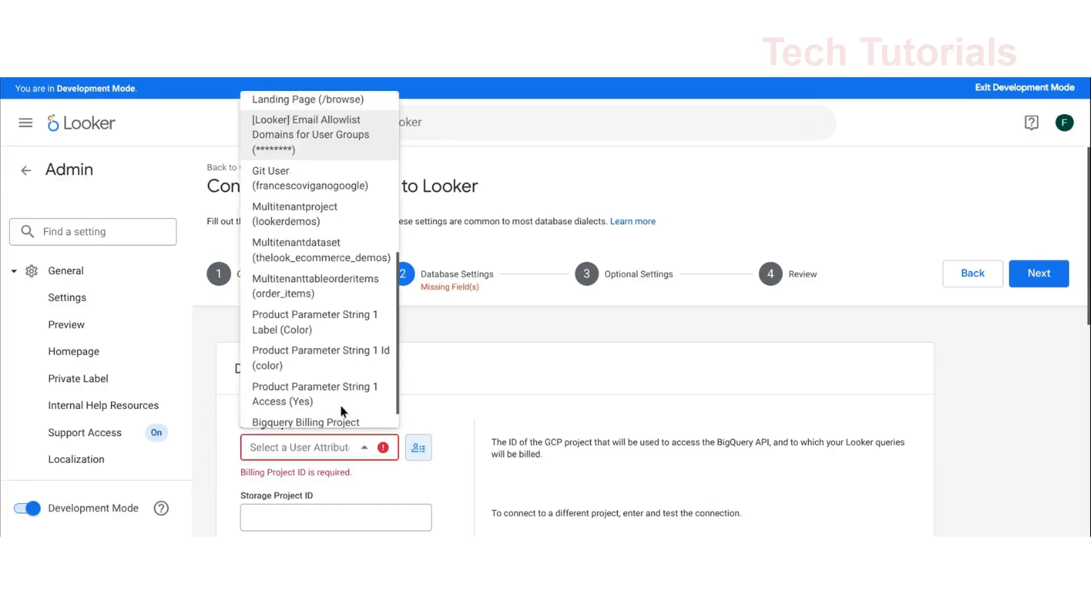
click(341, 405)
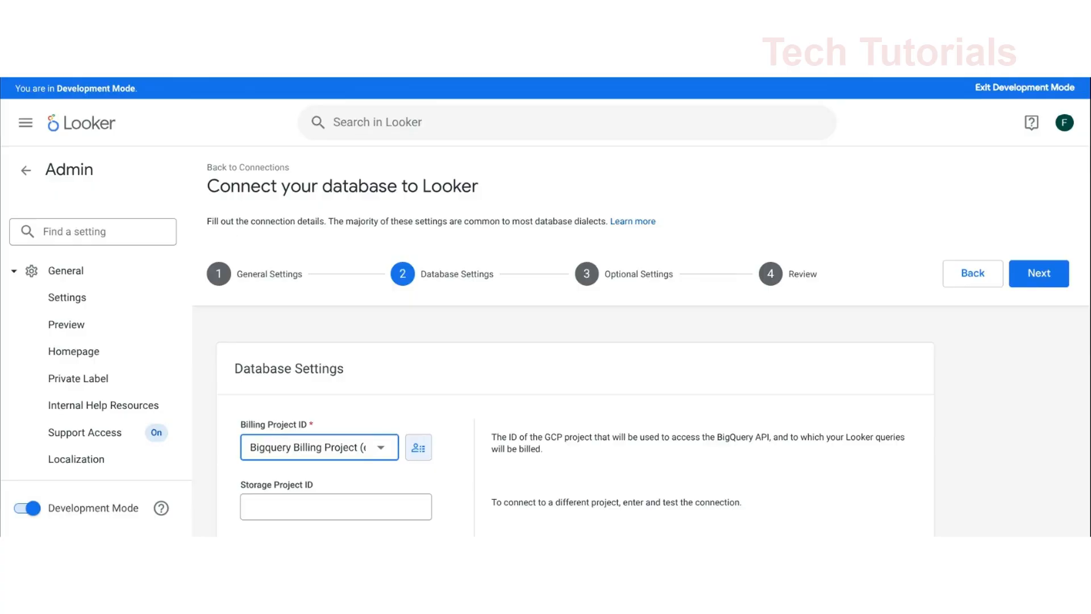
Set the connection's primary dataset to thelook_ecommerce
scroll(262, 437, down, 3)
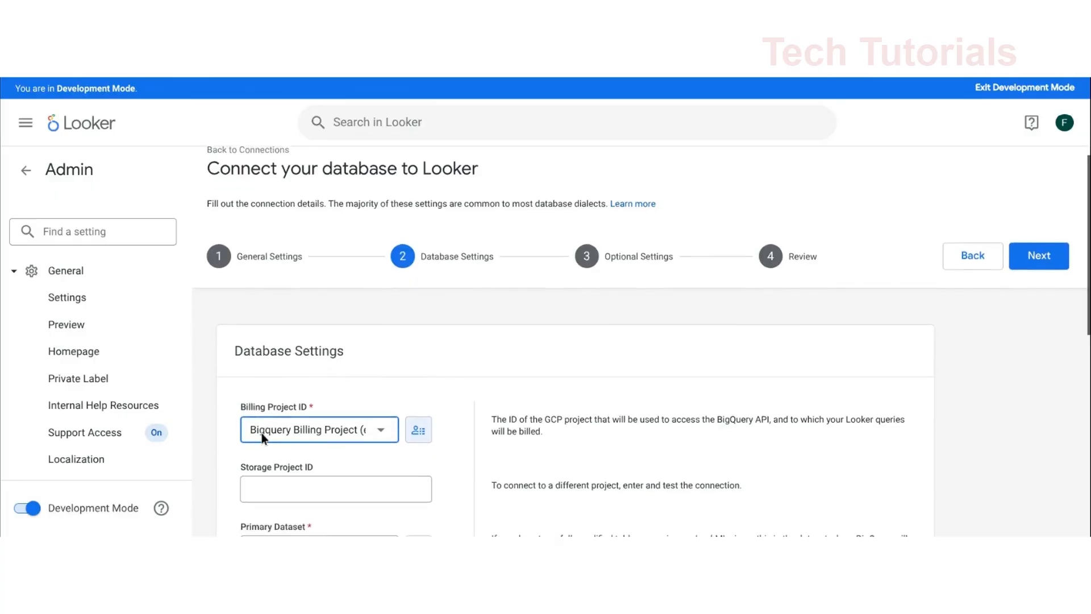
click(288, 437)
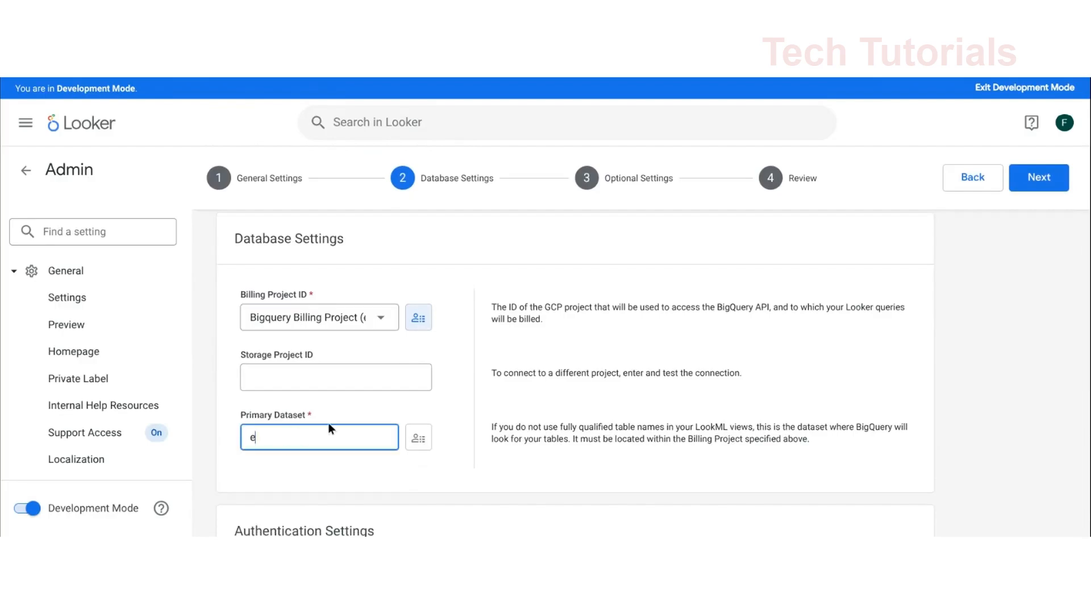
text(teh)
key(BackSpace)
key(BackSpace)
text(helook_ecommerce)
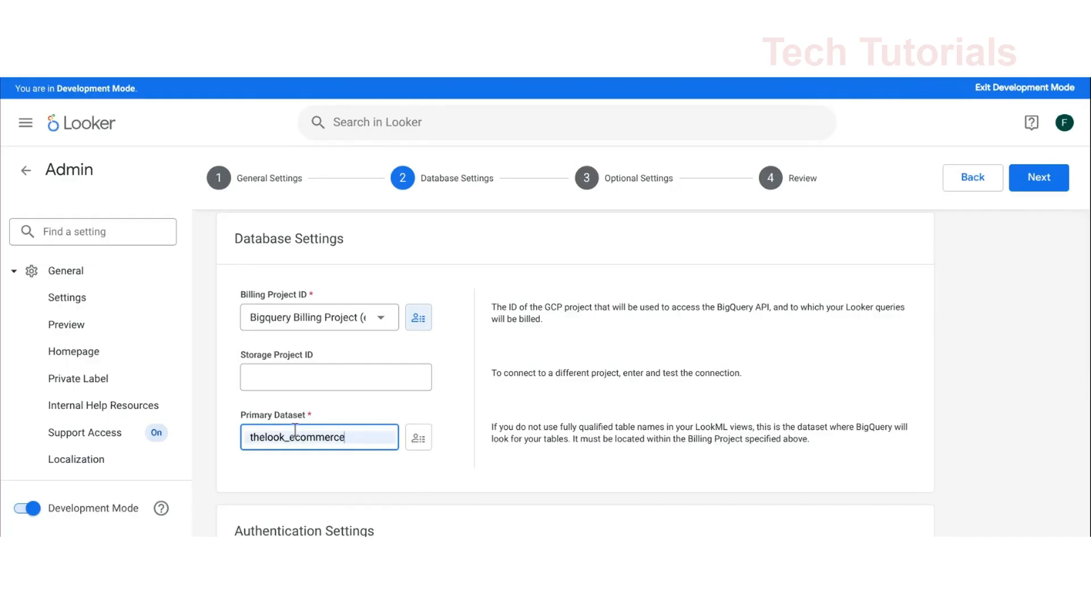
Save the connection with Application Default Credentials and test multitenancy_connection from the connections list
scroll(295, 430, down, 3)
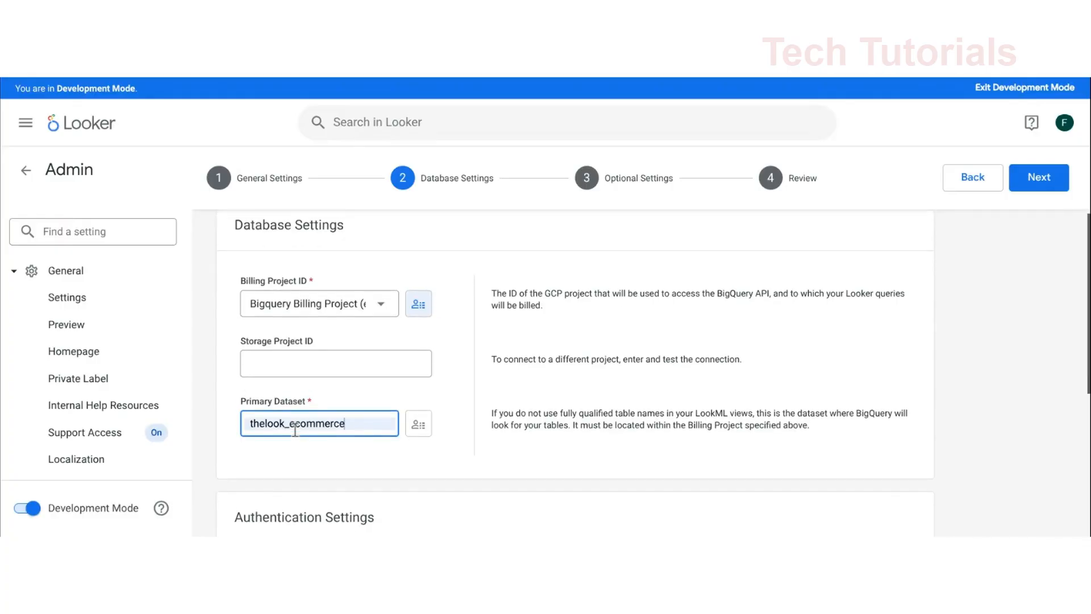
scroll(295, 430, down, 3)
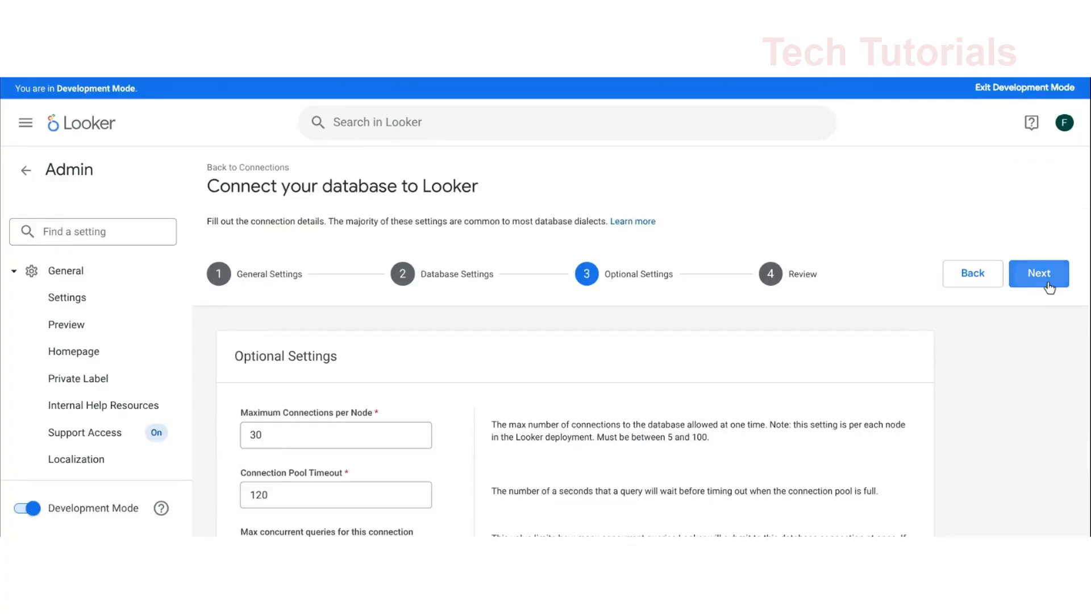
click(1049, 286)
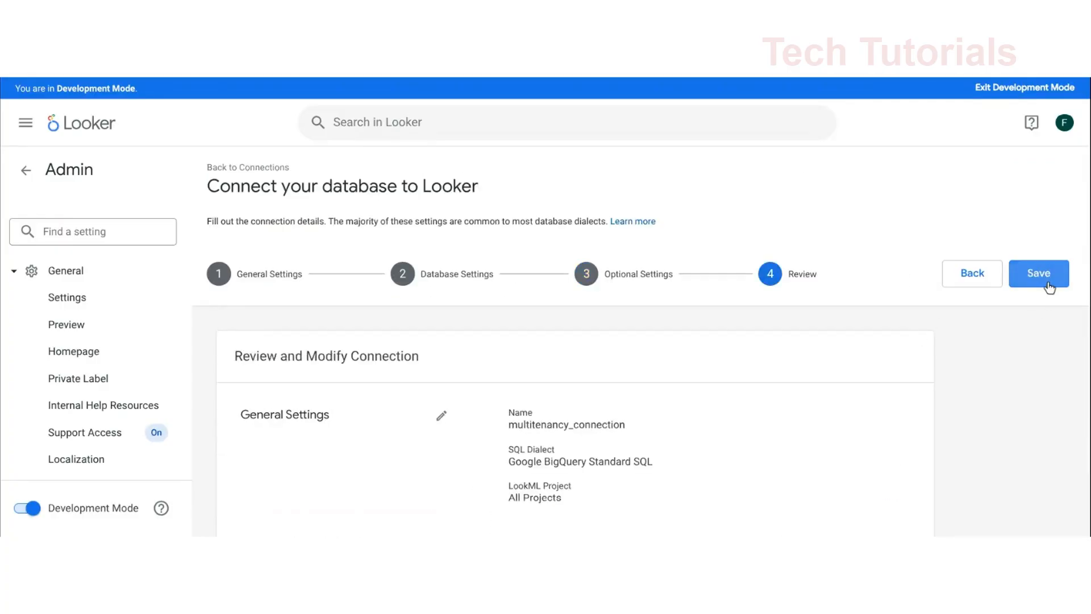
click(1050, 286)
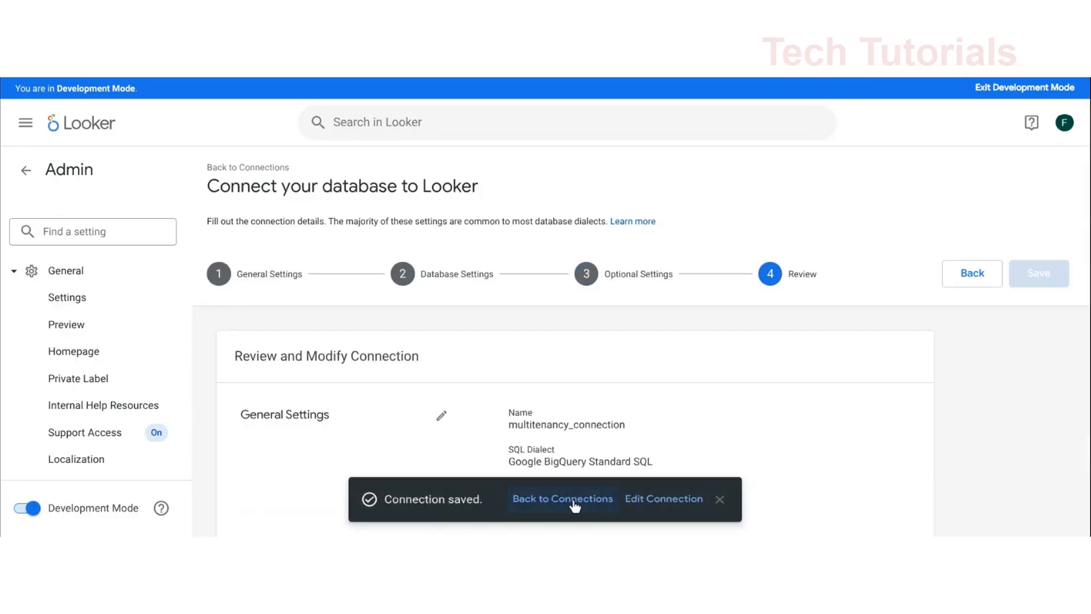
click(575, 505)
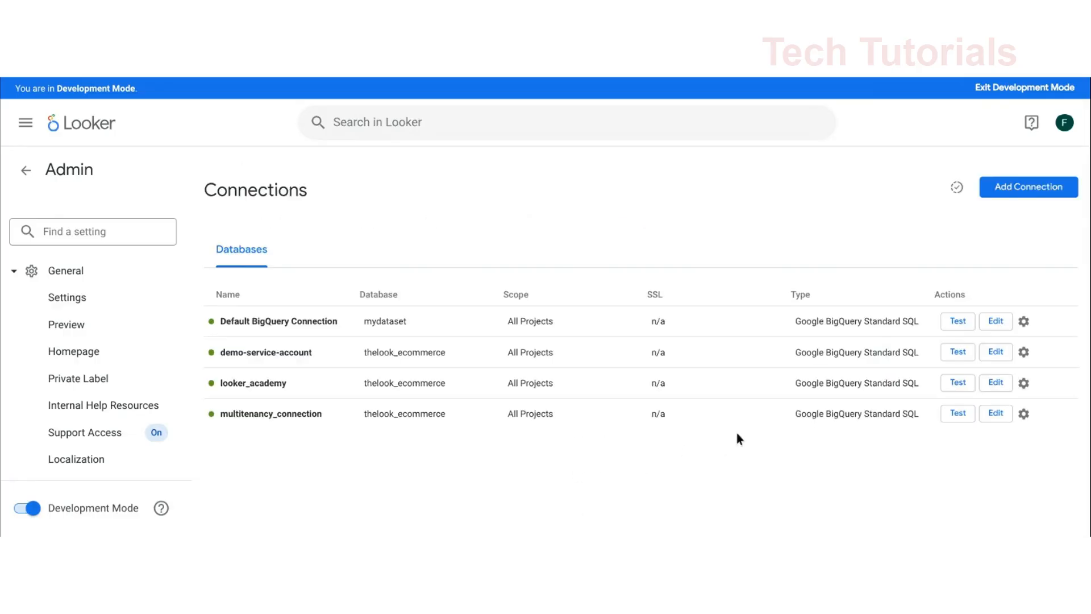
click(968, 417)
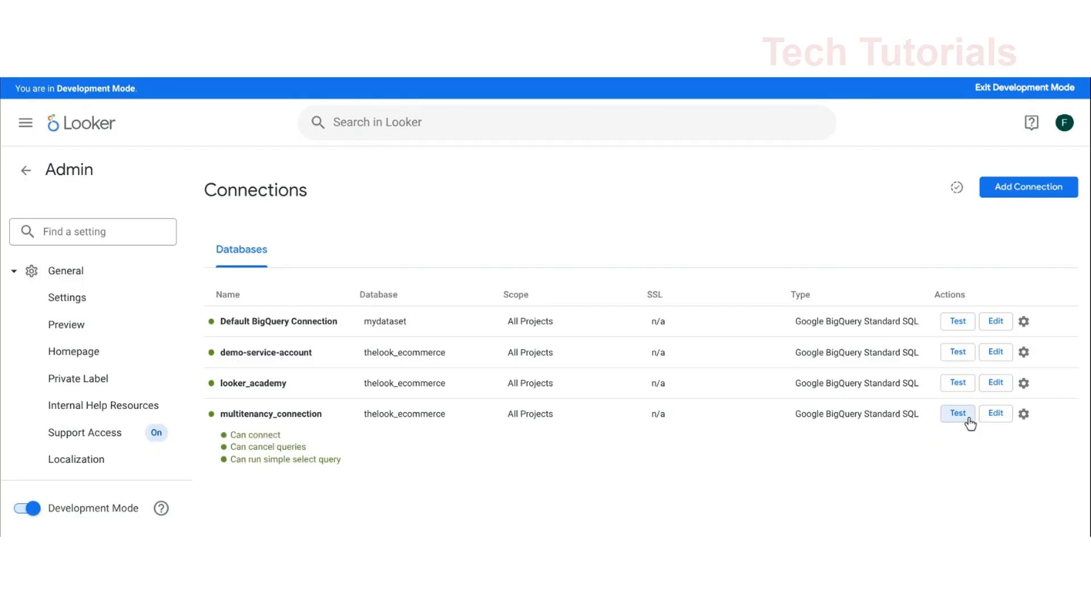
Give the account's Bigquery Billing Project attribute the custom value lookerdemos and save the account settings
click(1064, 123)
click(1005, 195)
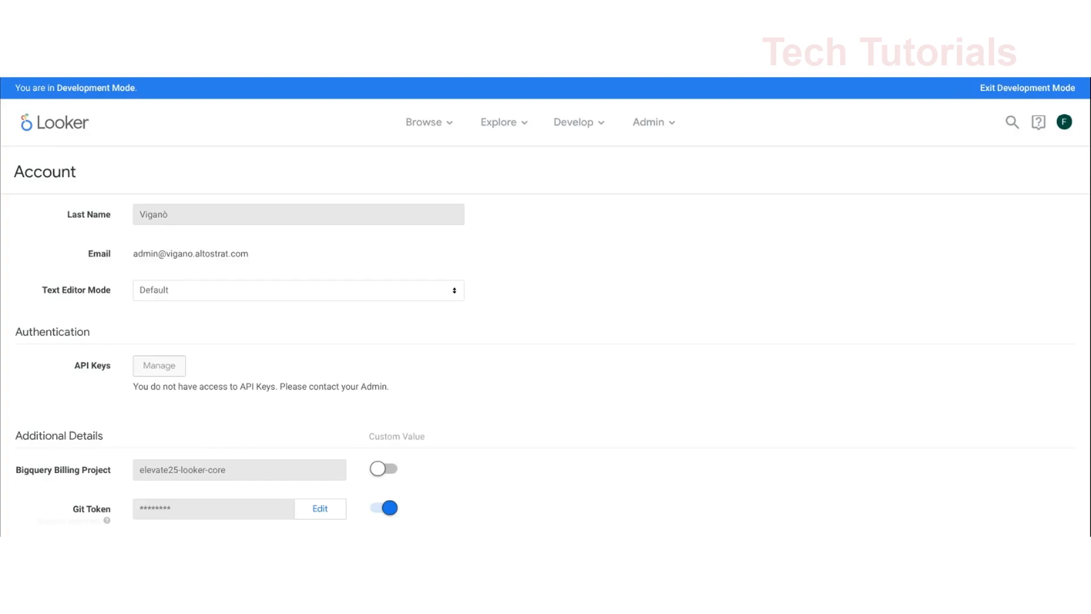
click(384, 469)
click(301, 472)
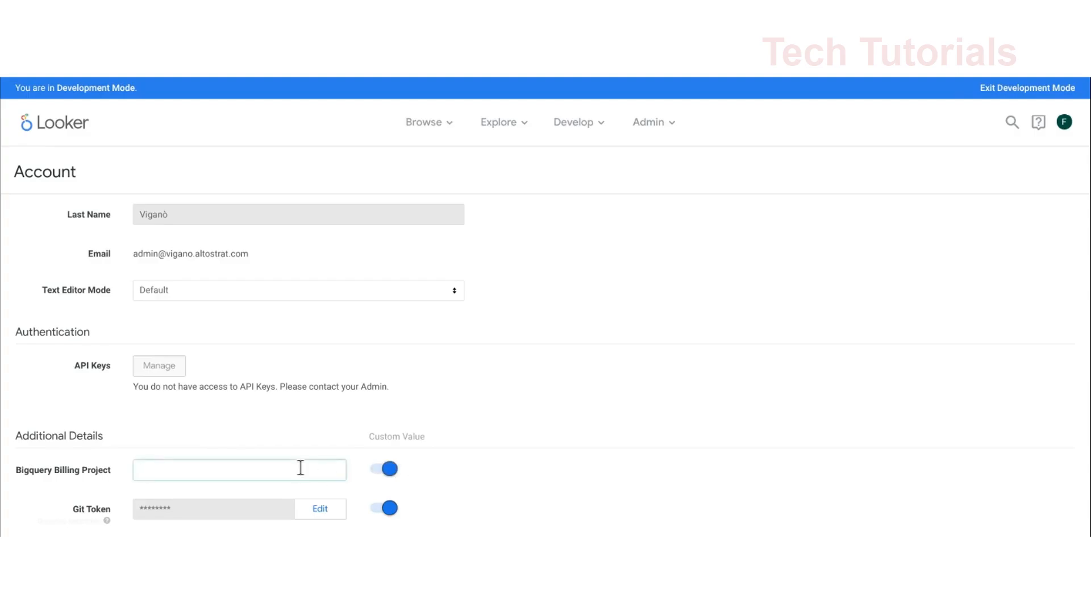
text(lookerdemos)
scroll(287, 435, down, 7)
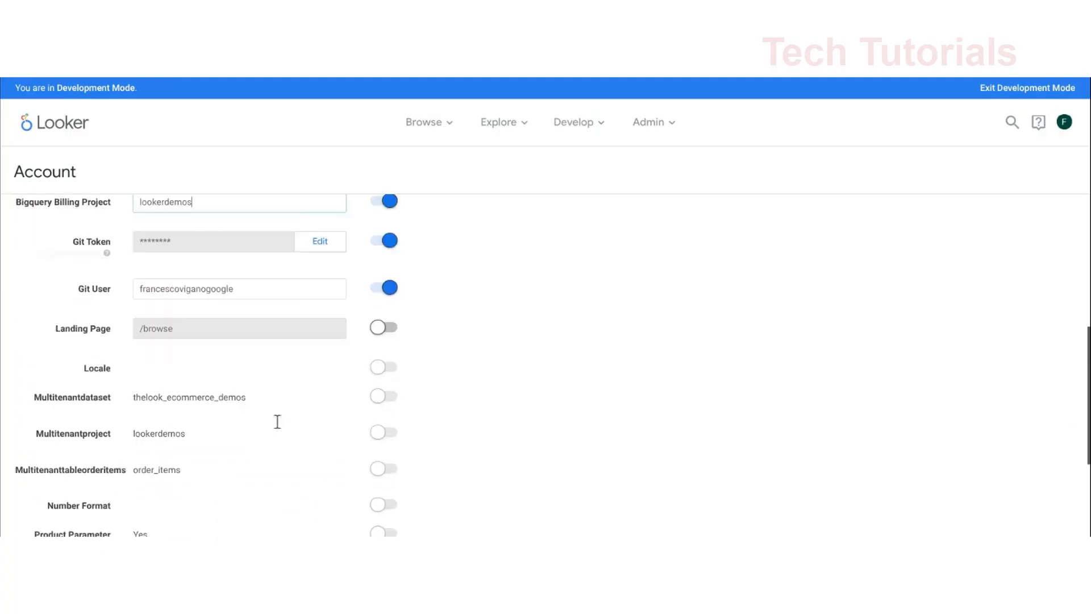
click(166, 503)
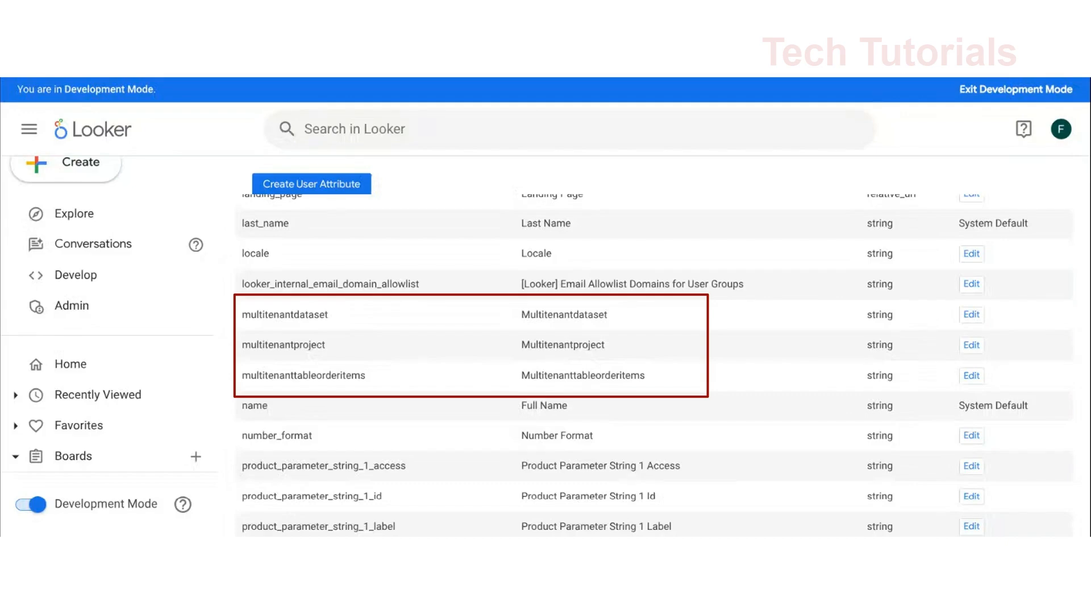
Open the multitenantproject user attribute and review its user access, hidden values and default value settings
click(971, 345)
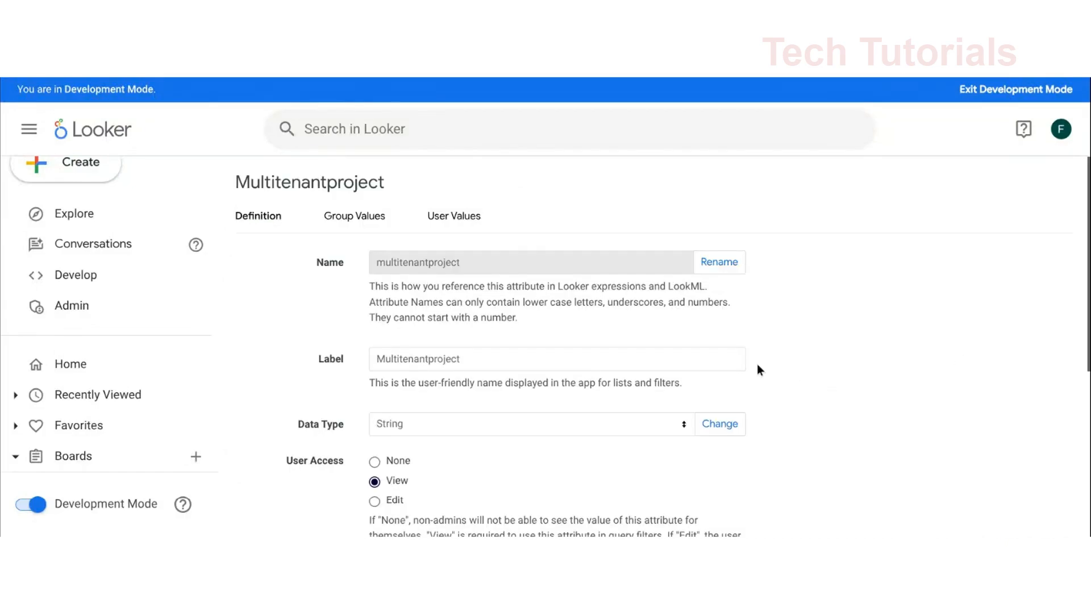
scroll(707, 366, down, 2)
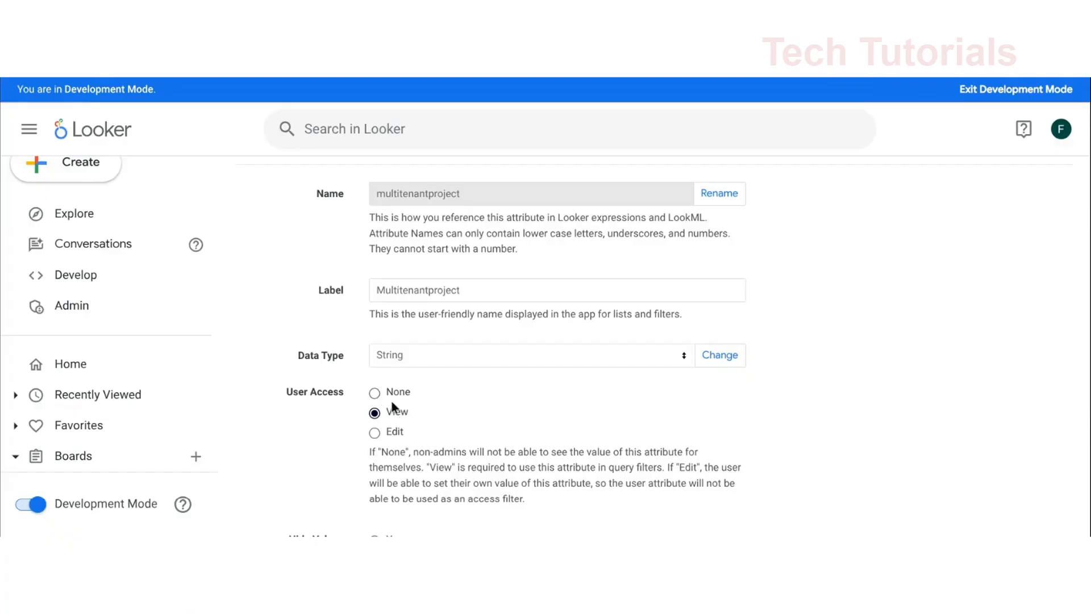
scroll(399, 414, down, 1)
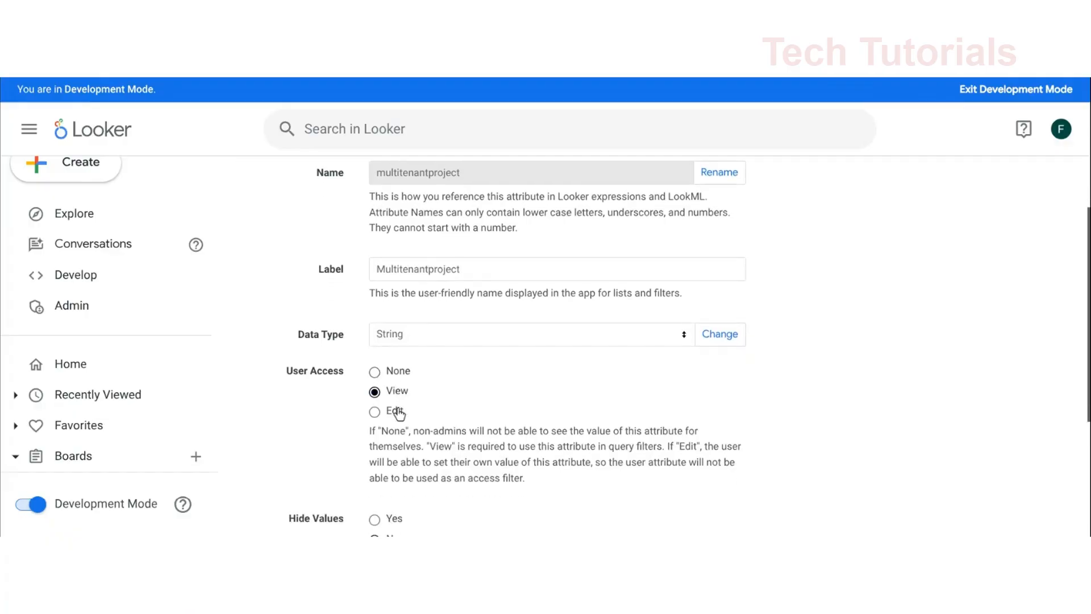
scroll(399, 414, down, 4)
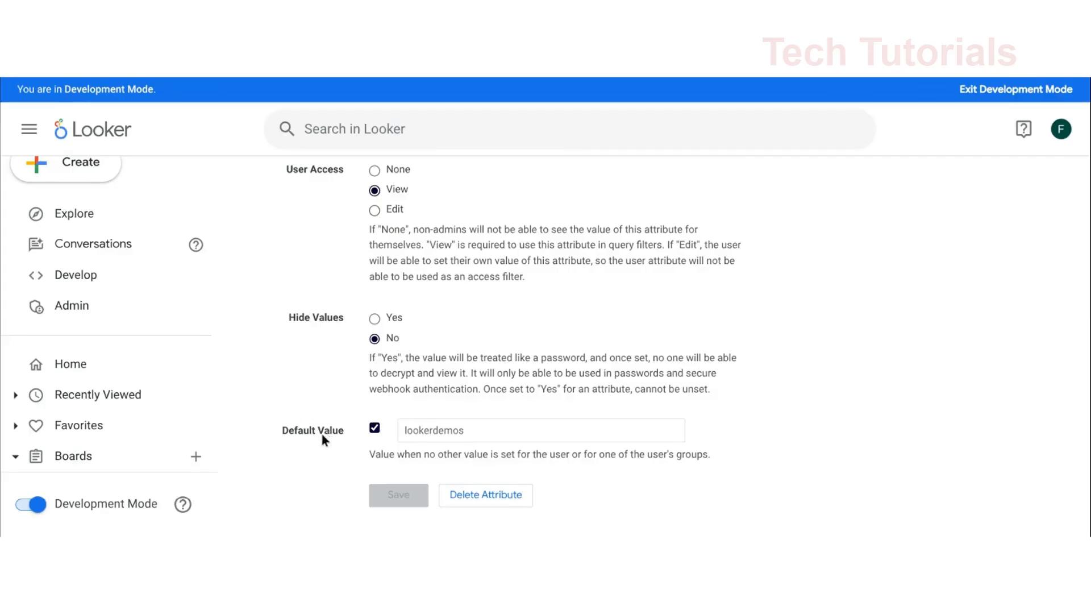
click(374, 429)
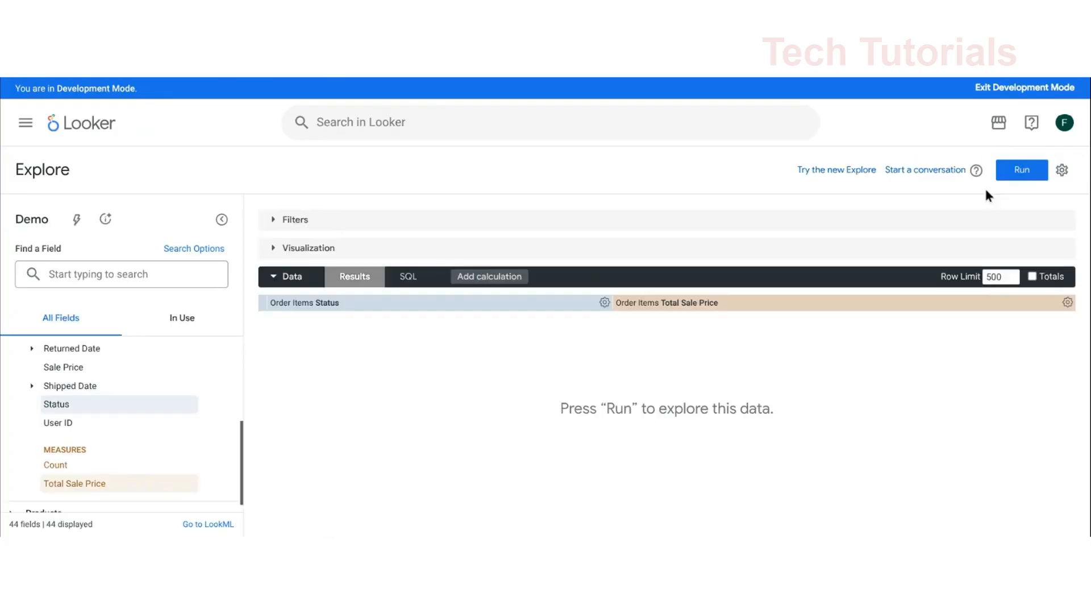
Run the Demo Explore query of Order Items Status and Total Sale Price and view its generated SQL
click(1019, 172)
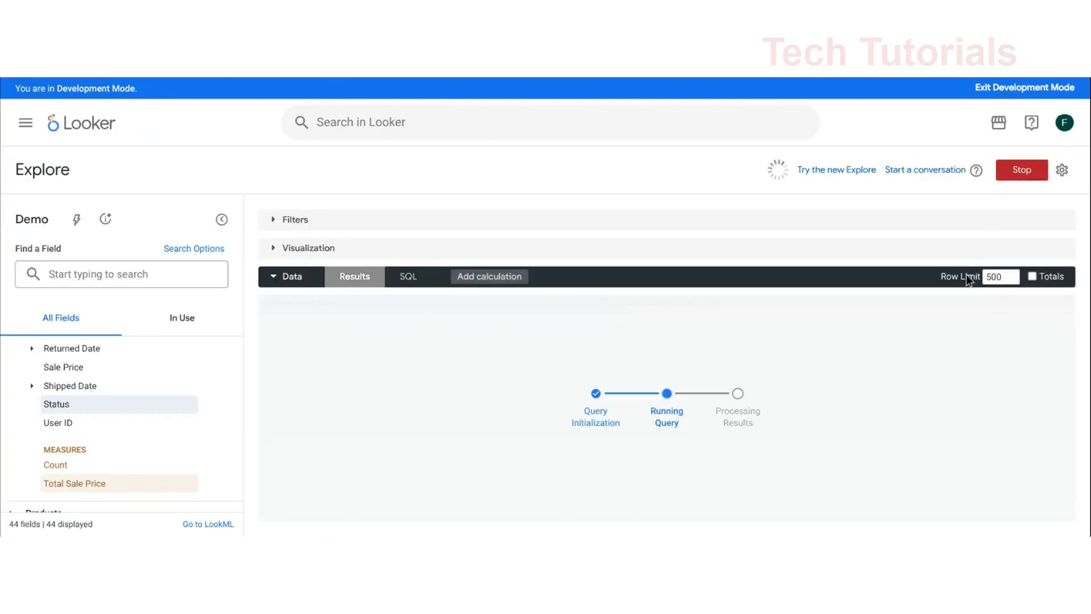
click(406, 276)
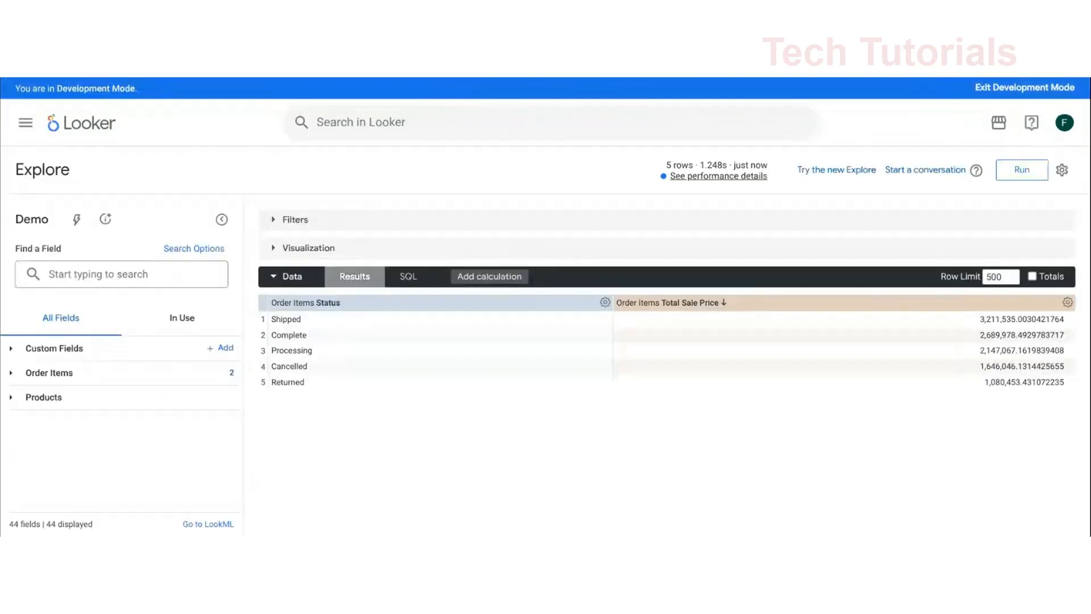
Run the Explore query again and examine the project name in the FROM clause of its SQL
click(1021, 172)
click(411, 276)
click(434, 388)
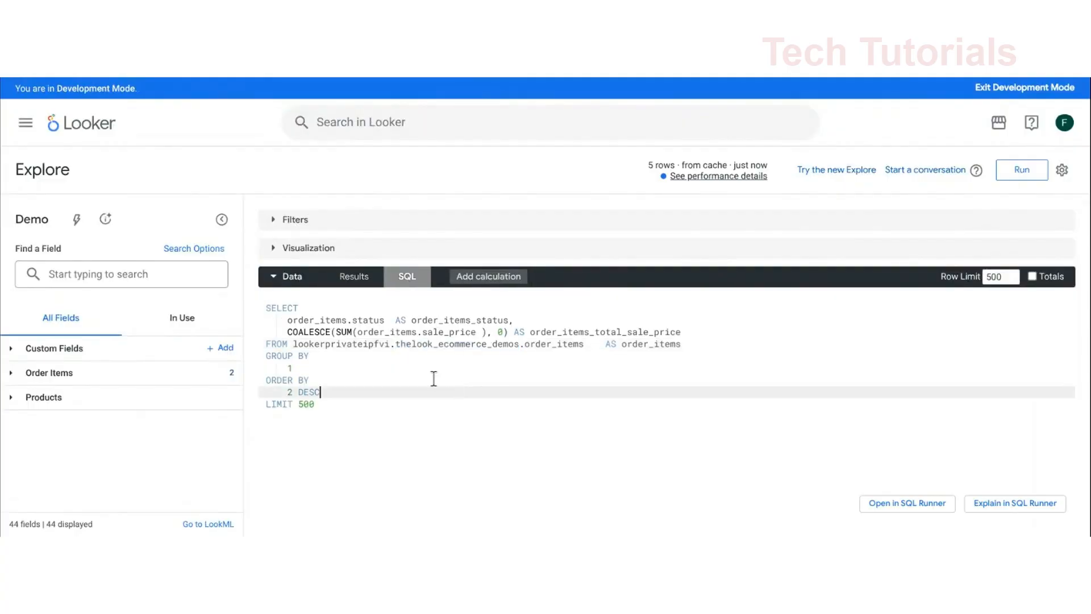
double_click(364, 349)
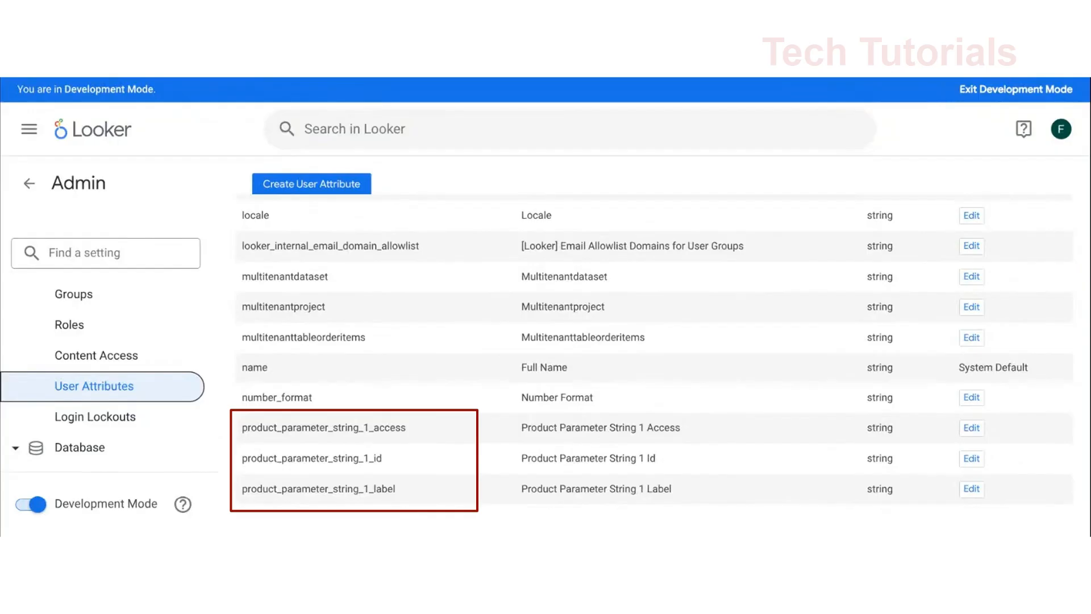
Highlight the product_parameter_string_1_label name in the user attributes list
drag(241, 489, 381, 484)
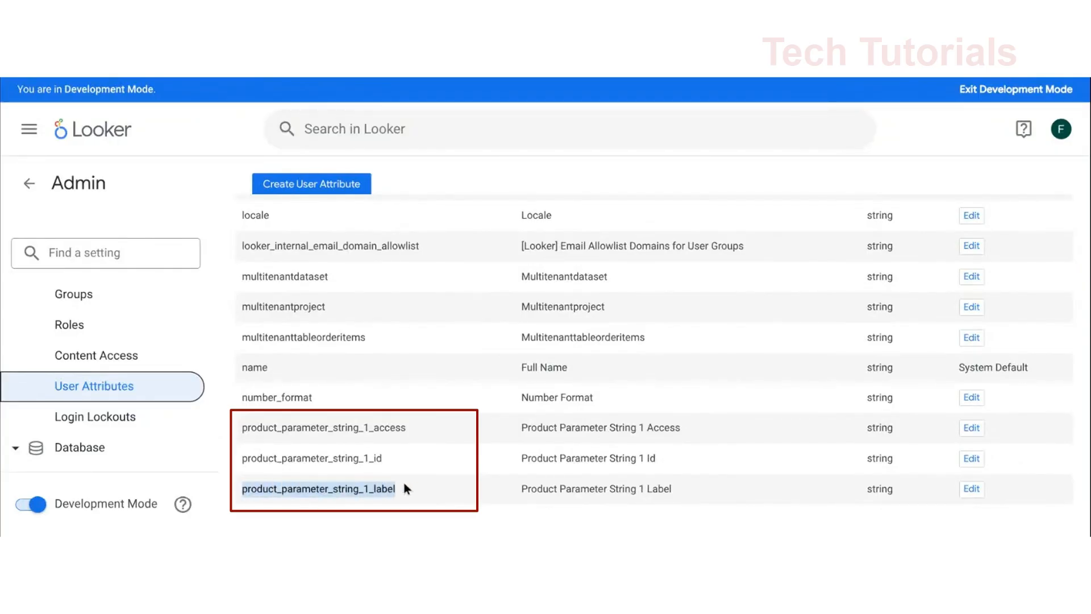
Highlight the product_parameter_string_1_id and product_parameter_string_1_access names in the user attributes list
drag(243, 458, 417, 466)
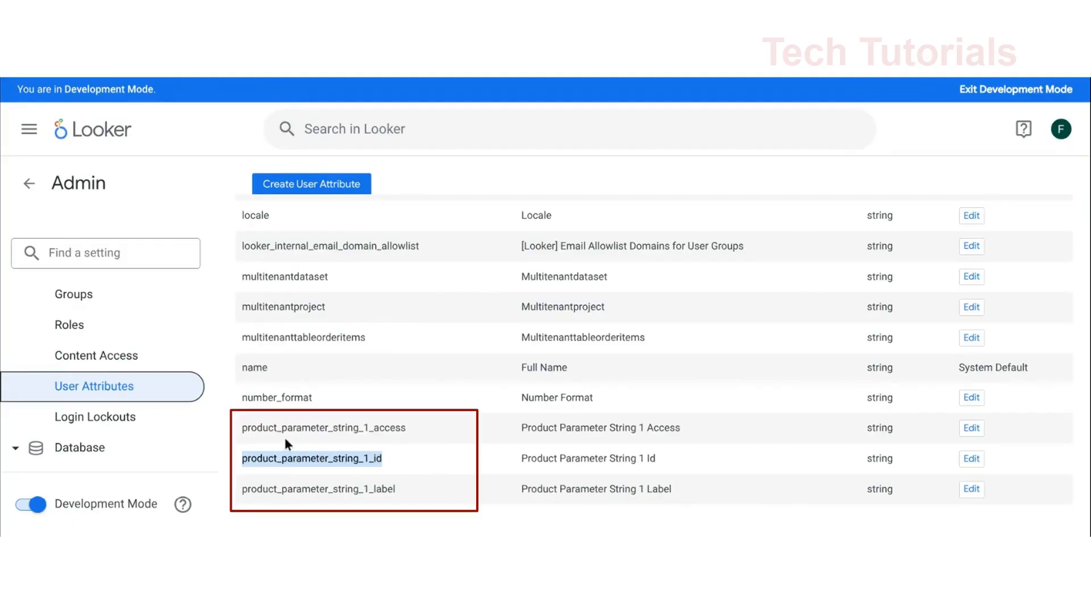
drag(248, 428, 346, 434)
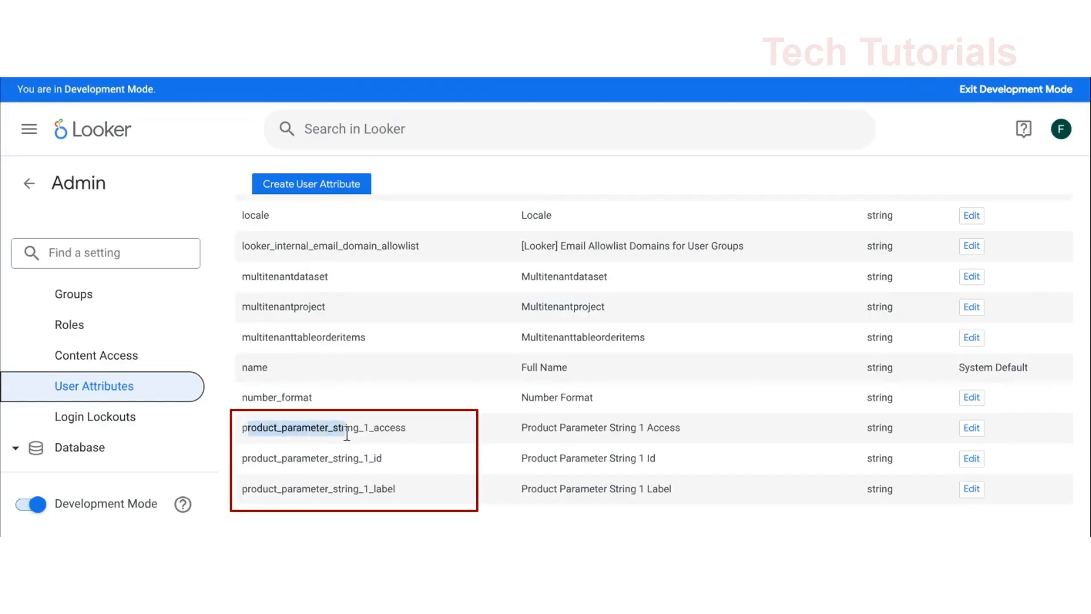
click(412, 437)
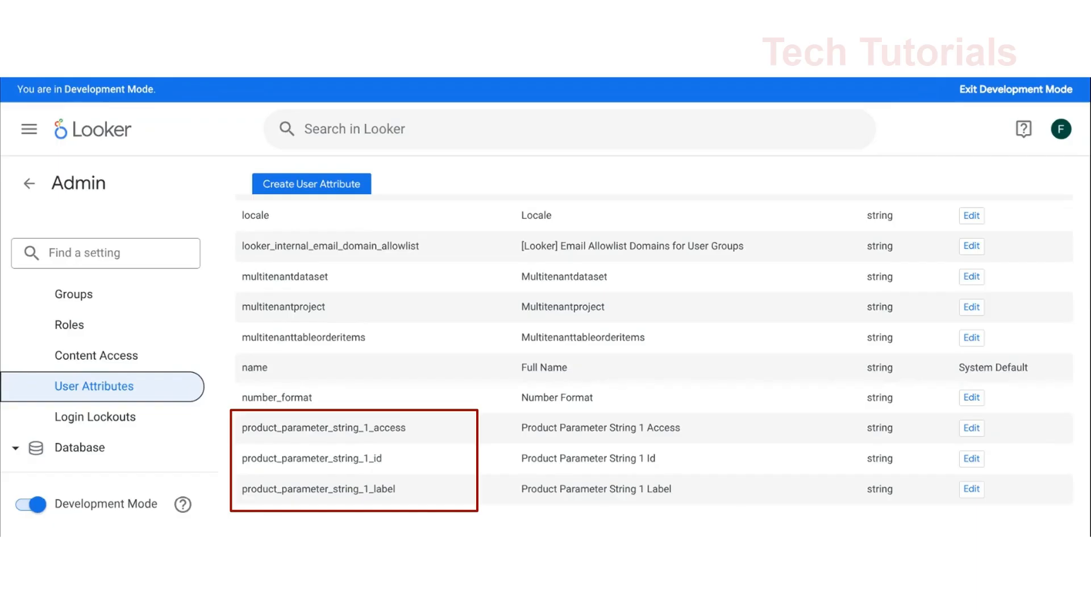
Open the account settings and review the Product Parameter String 1 Access, Id and Label values
click(1060, 129)
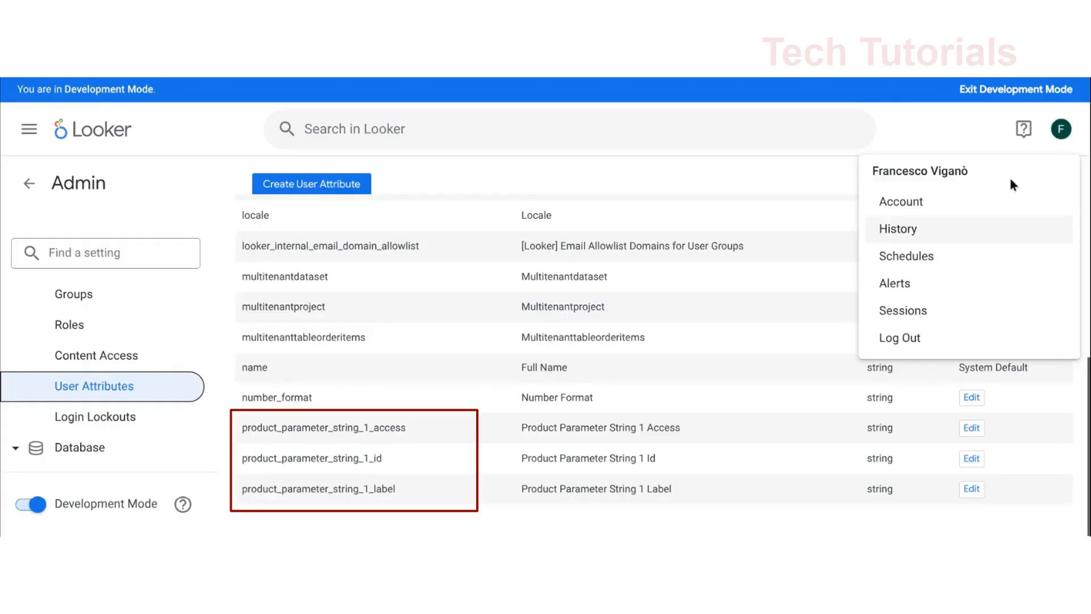
click(905, 206)
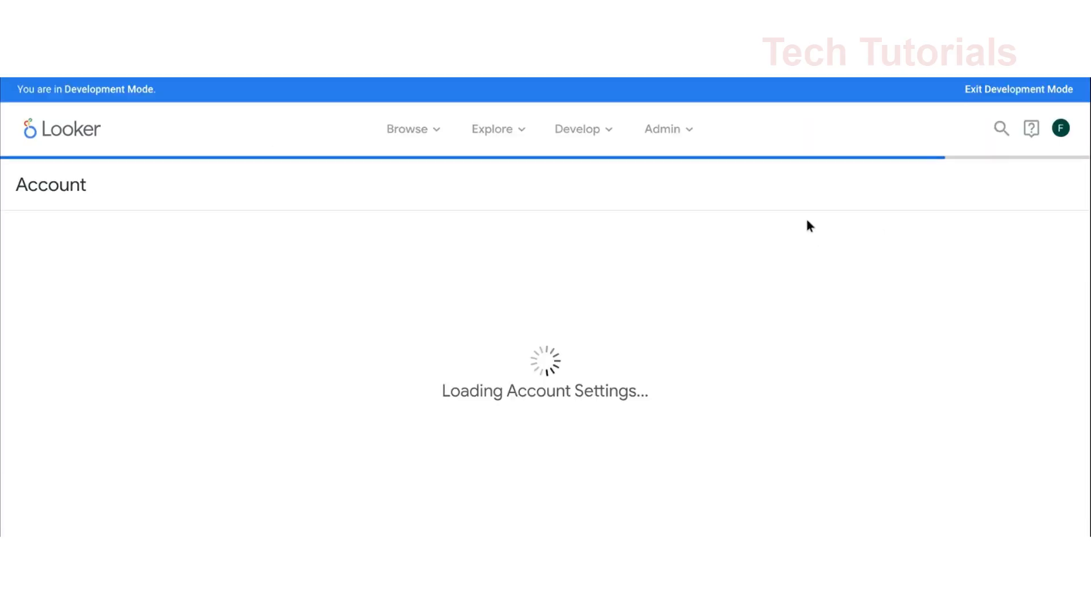
scroll(495, 329, down, 10)
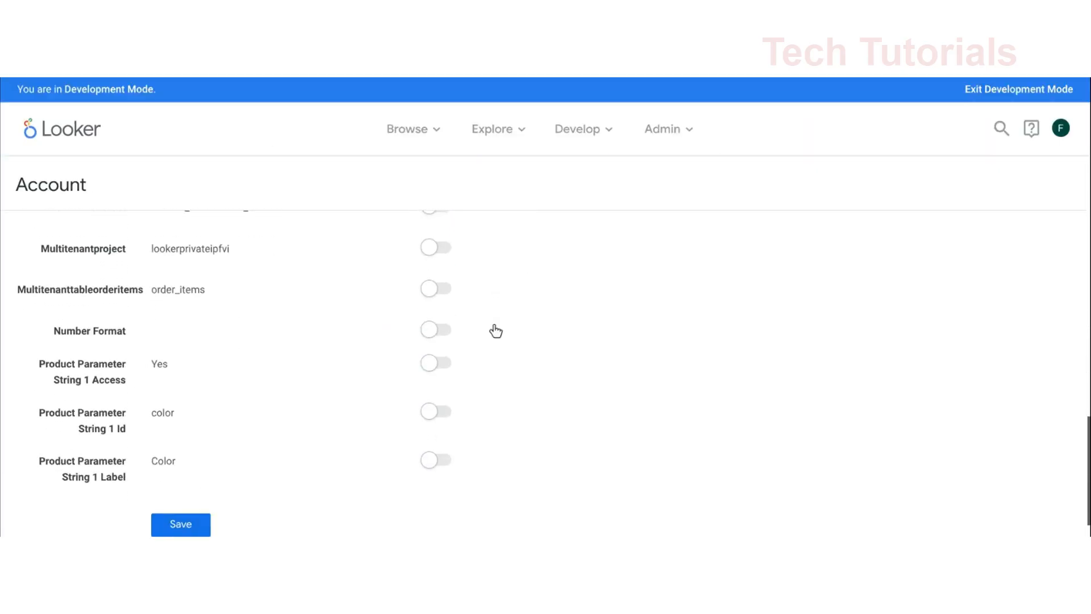
scroll(494, 333, down, 1)
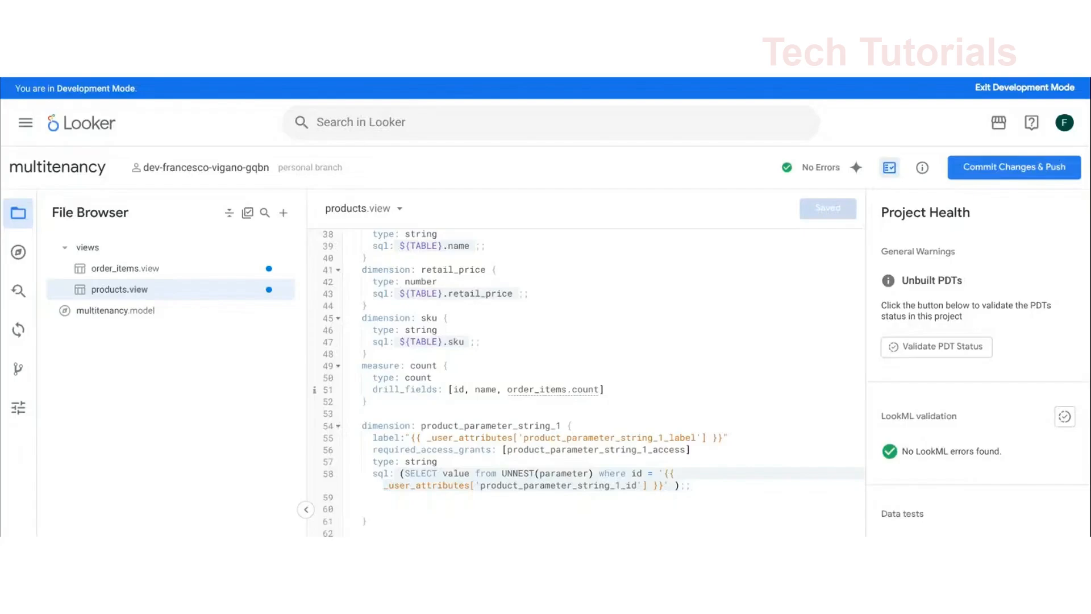
In products.view, examine the label of the product_parameter_string_1 dimension and the product_parameter_string_1_access grant definition
drag(405, 438, 750, 438)
click(741, 442)
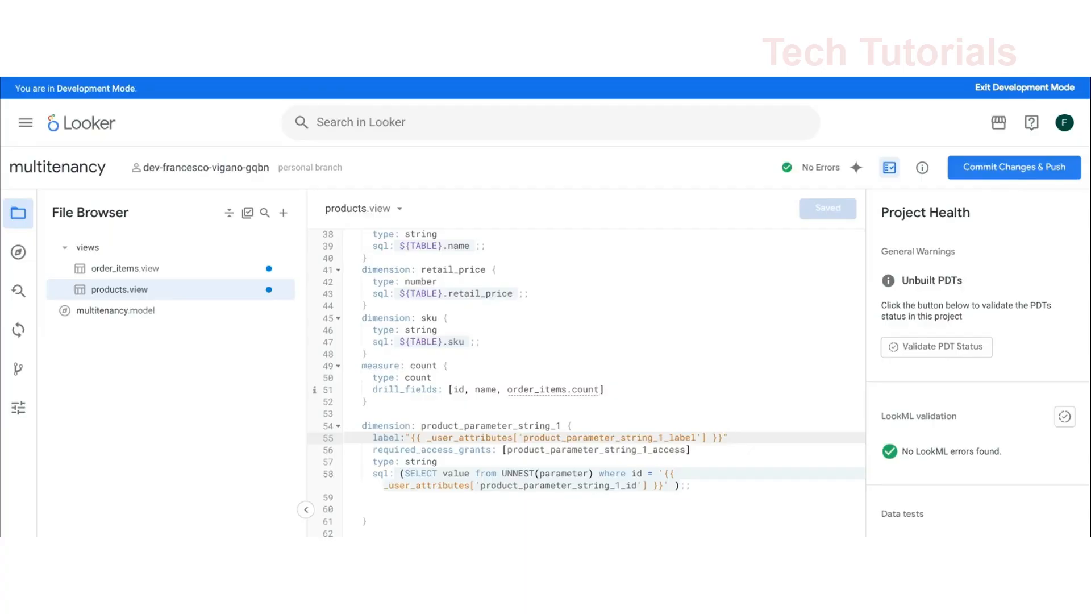
scroll(480, 485, up, 8)
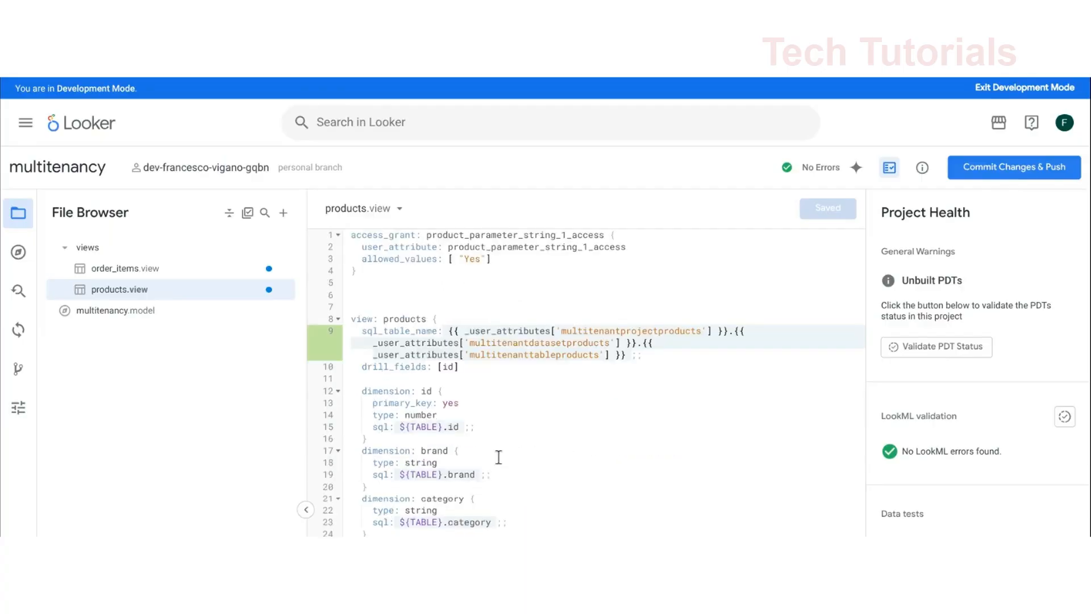
drag(417, 276, 351, 234)
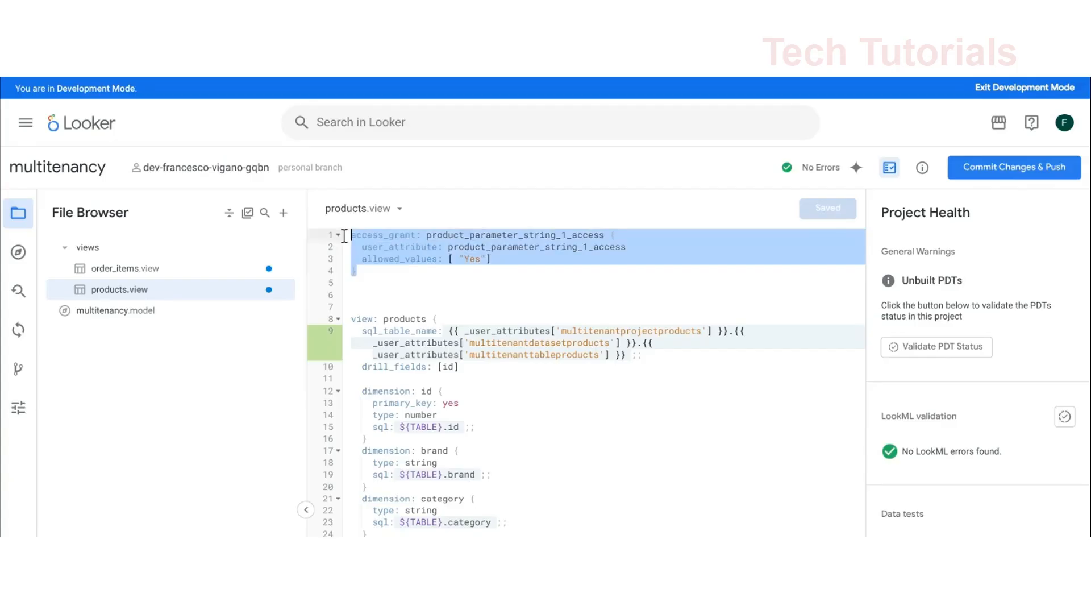
click(409, 273)
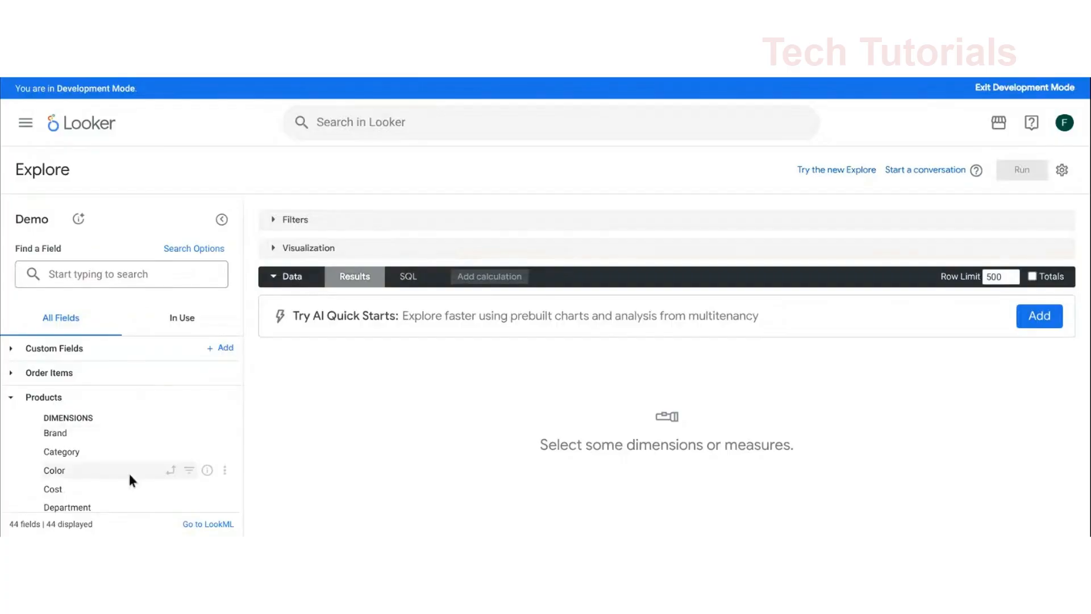
Build a Demo Explore query with the Products Color dimension and the Order Items Total Sale Price measure, and run it
click(130, 475)
click(12, 376)
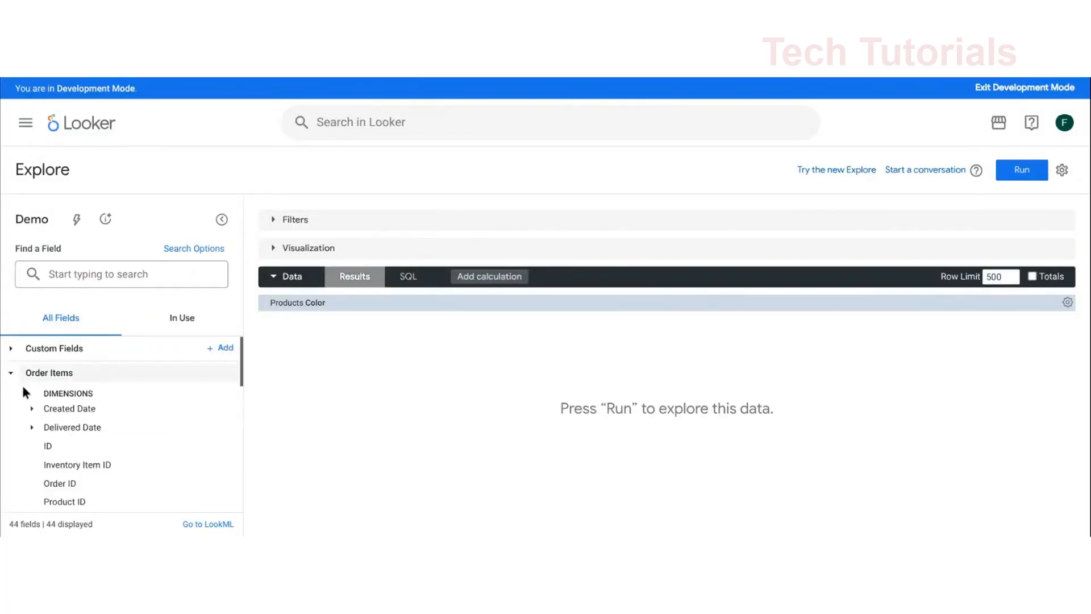
scroll(75, 414, down, 3)
scroll(78, 420, up, 3)
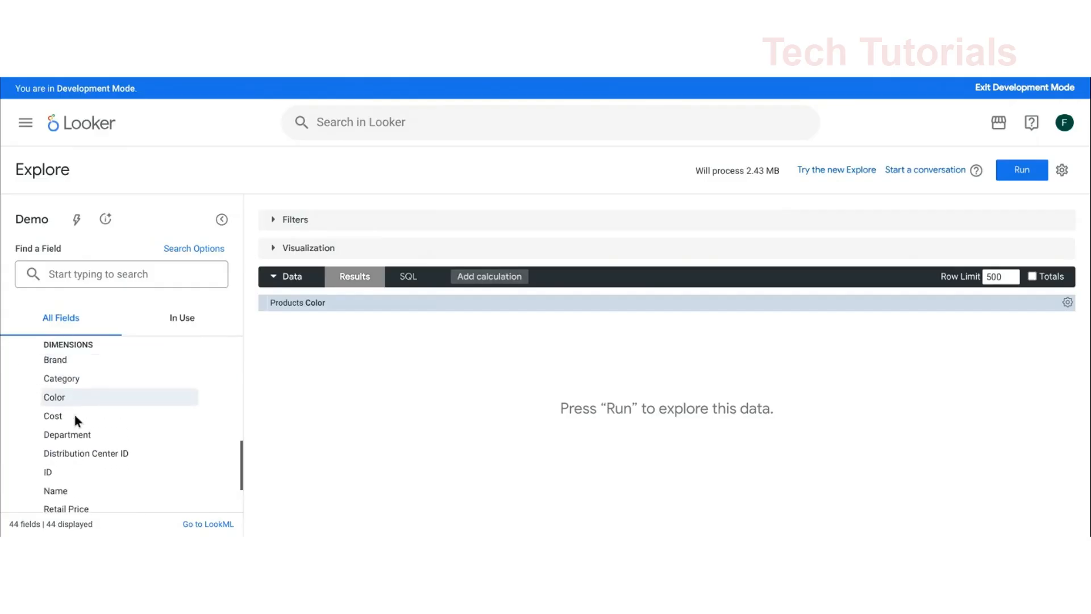
click(91, 368)
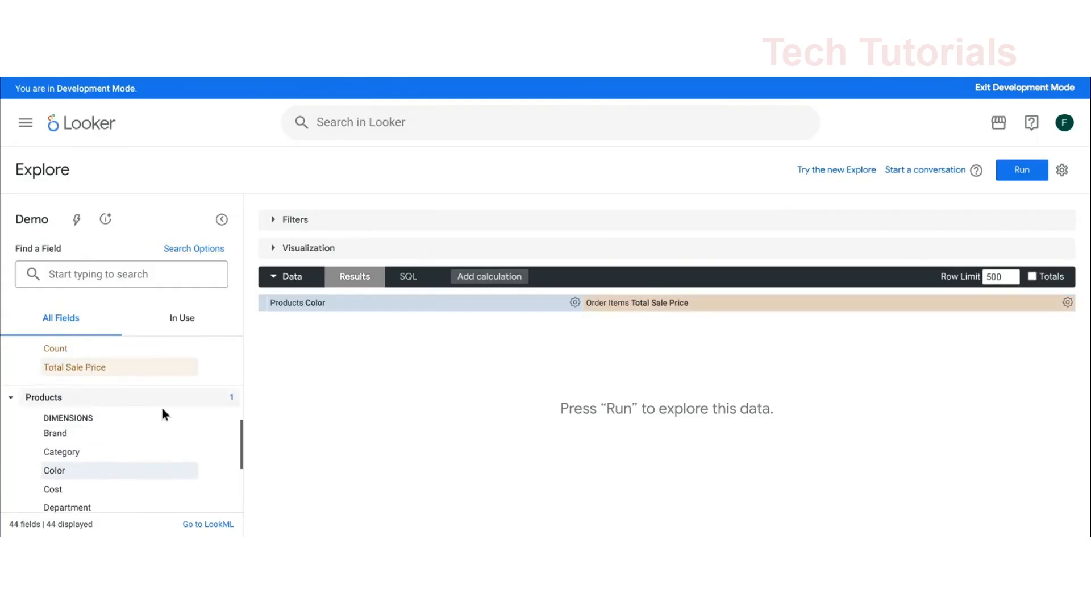
click(1001, 180)
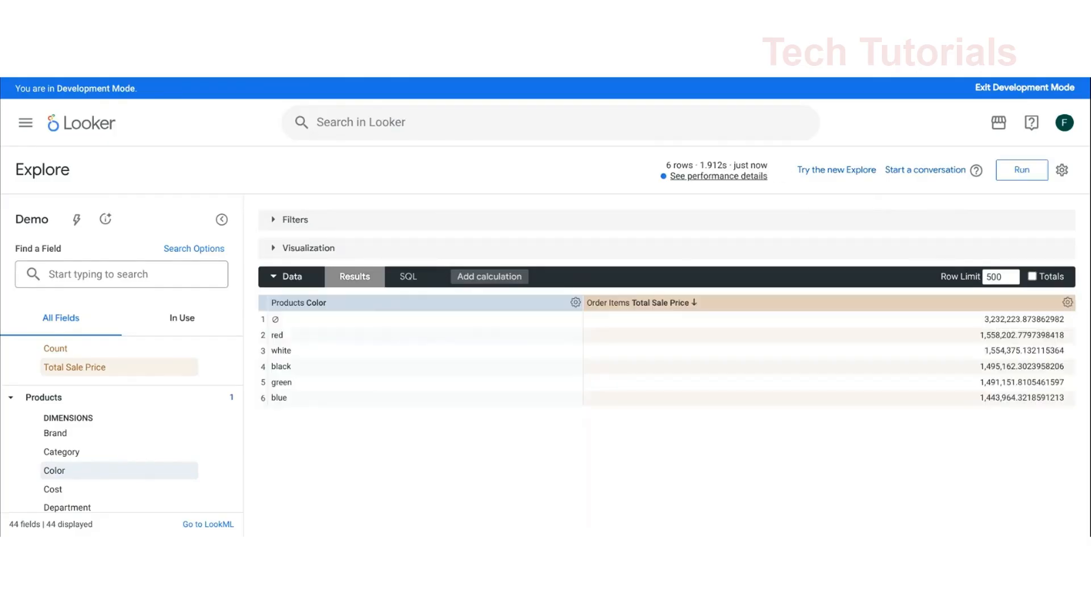
View the query's generated SQL, highlight the parameter id value in the UNNEST subquery, and return to the results
click(409, 278)
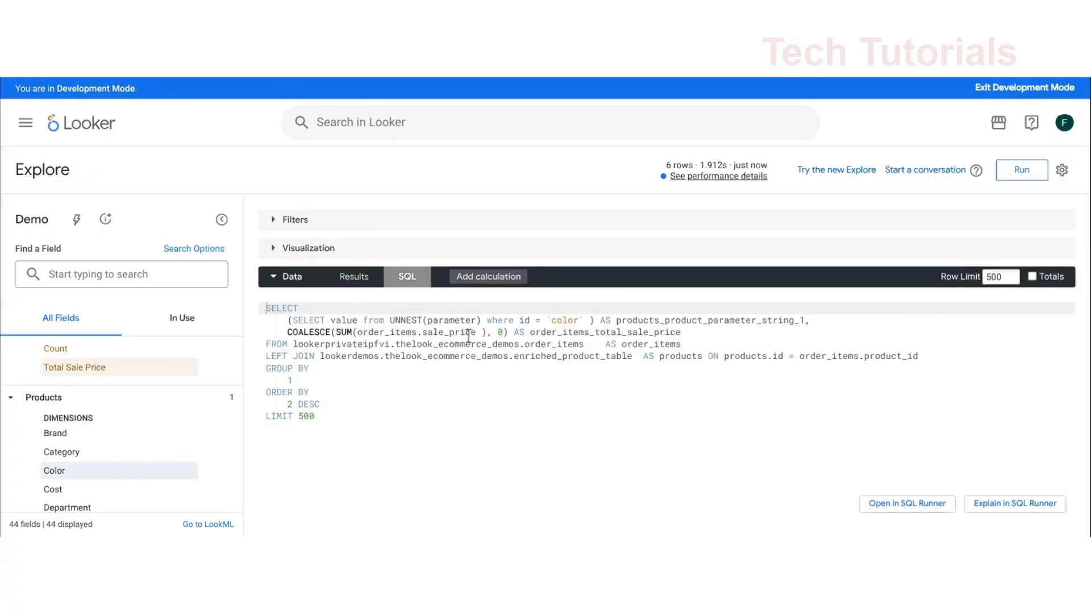
double_click(564, 321)
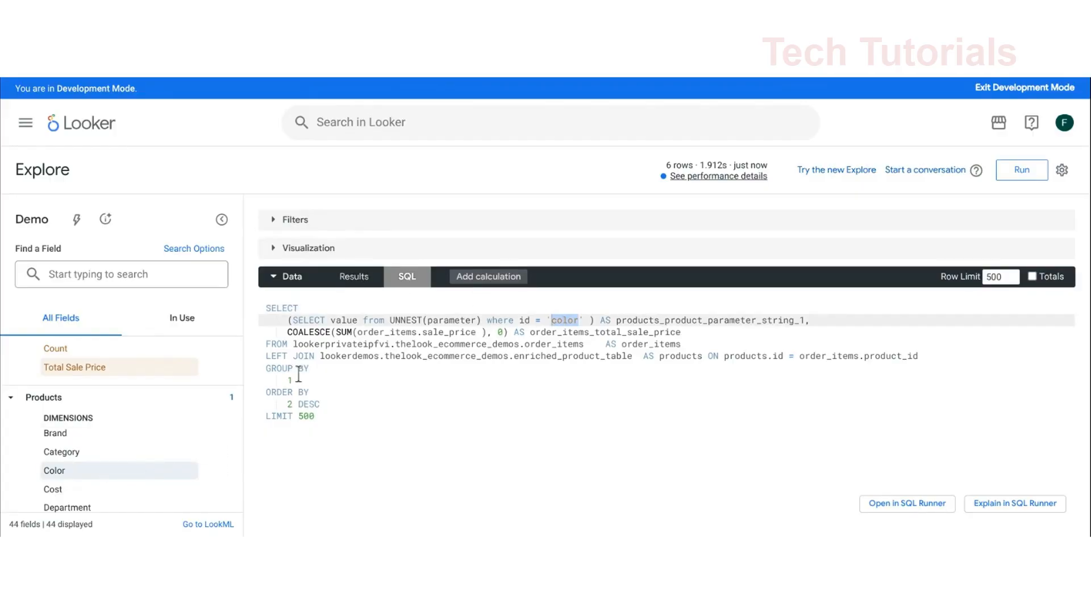
click(361, 278)
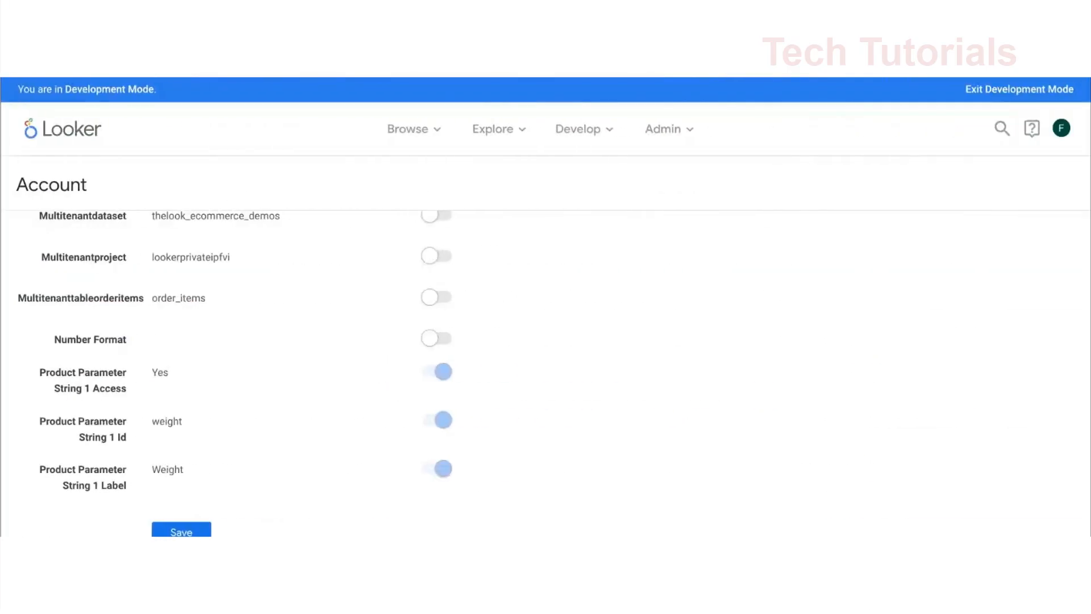
Check the account's Product Parameter String 1 attributes for the Weight override values
scroll(615, 346, down, 1)
scroll(615, 345, down, 1)
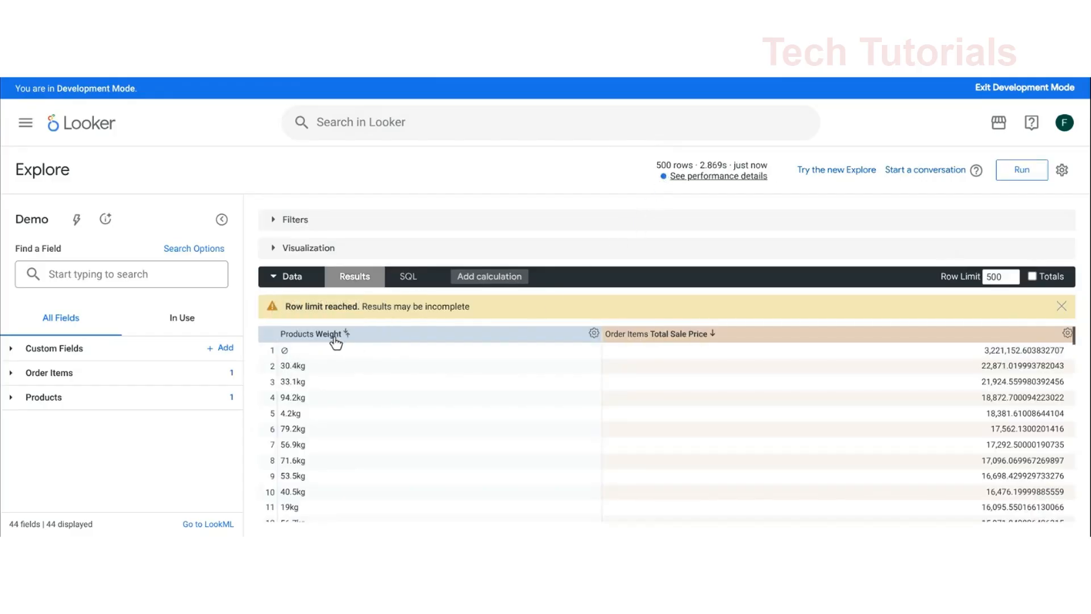
Locate the Weight dimension among the Products fields and view the generated SQL of the rerun query
click(12, 397)
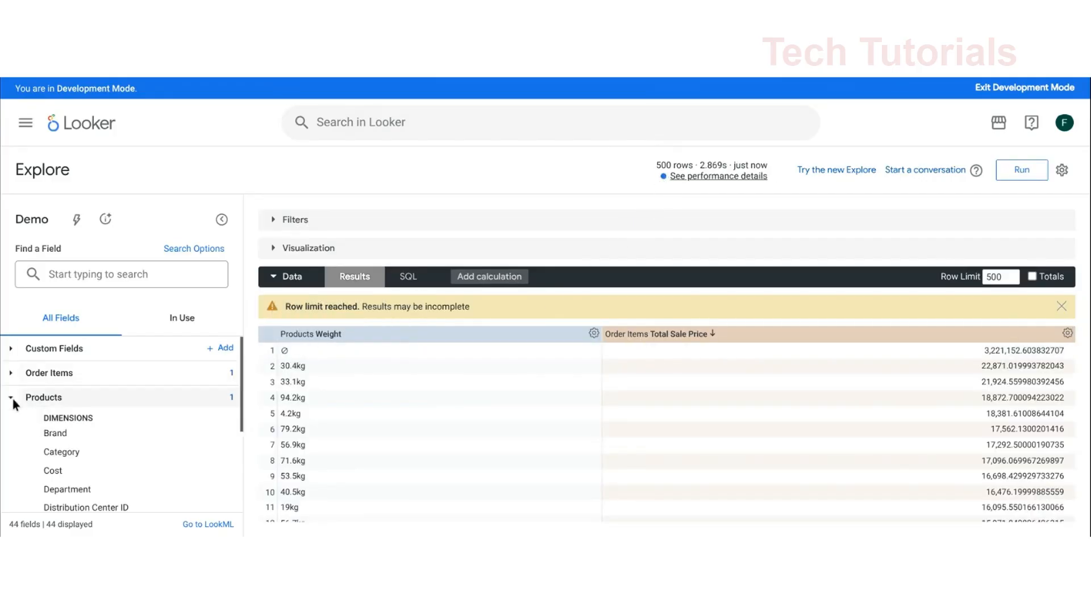
scroll(77, 414, down, 3)
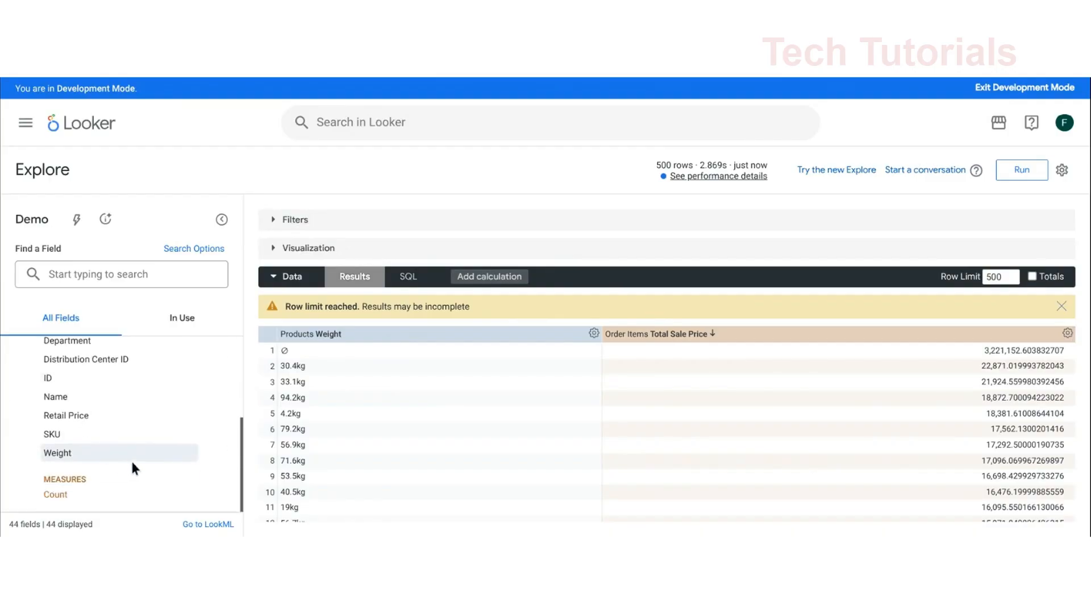
click(408, 276)
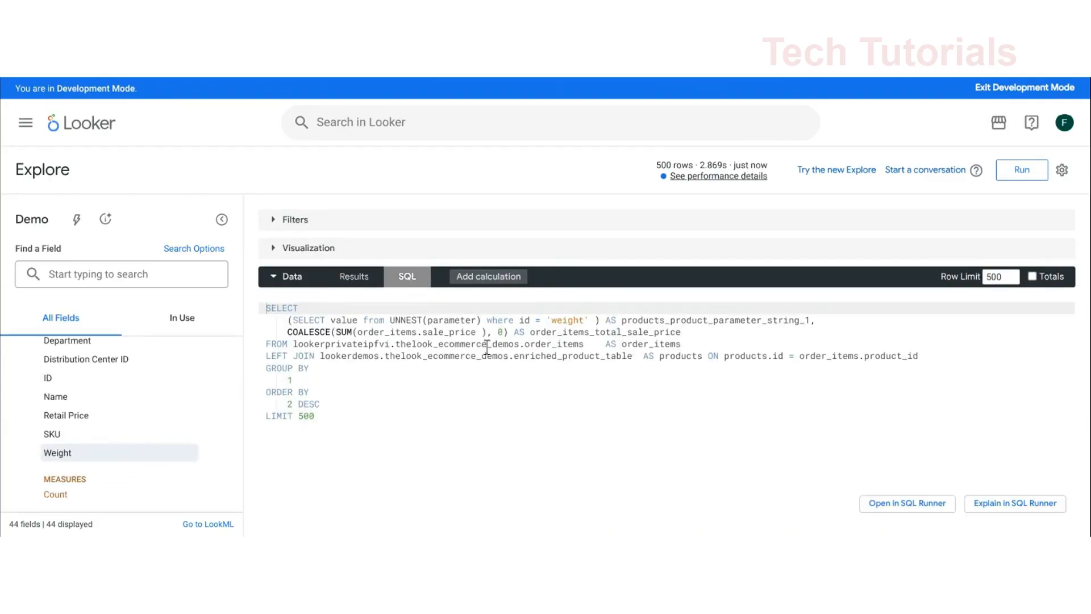